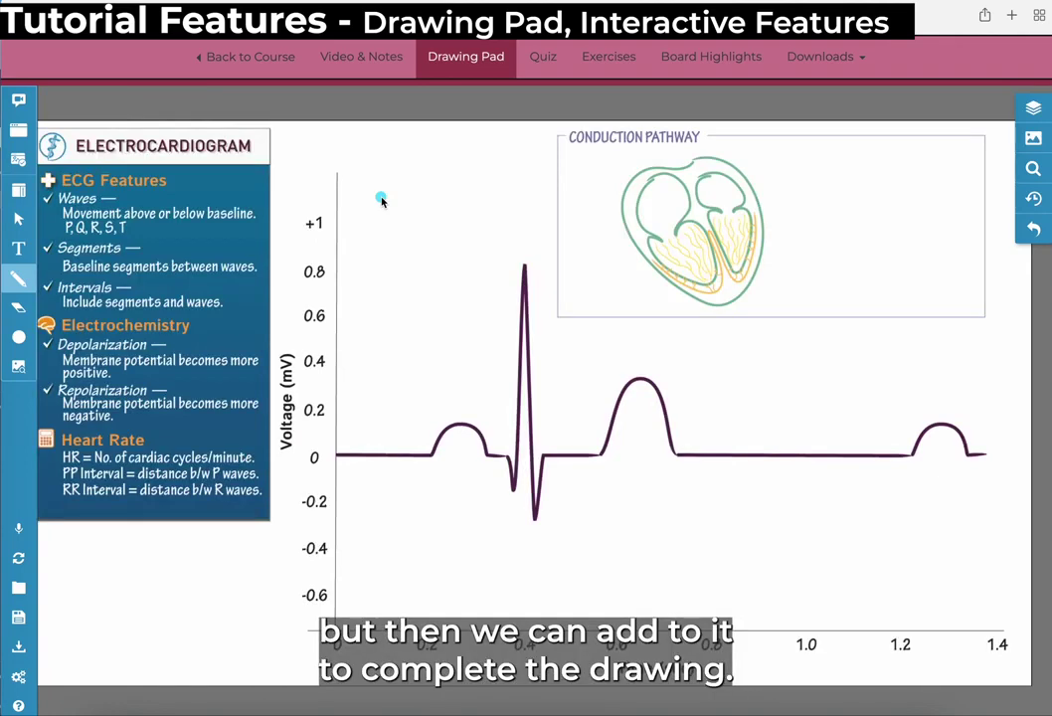
- Set the pencil outline to pink #FF79C2, then trace the first baseline and P wave and draw a mark in the heart's upper-left chamber
click(18, 278)
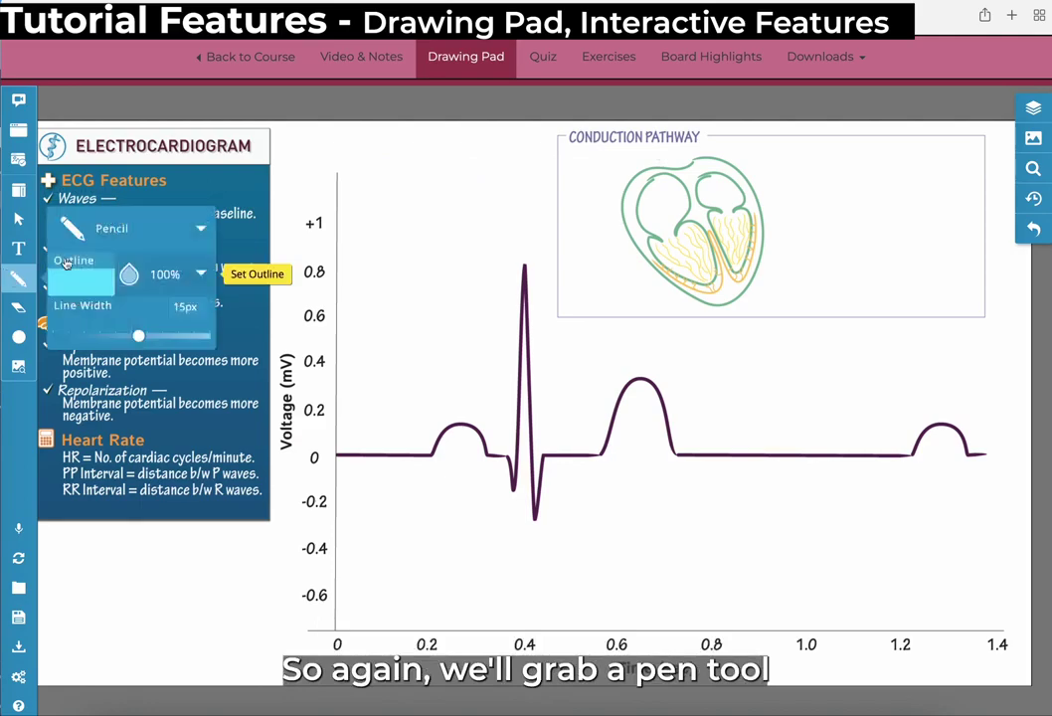
click(65, 262)
click(289, 202)
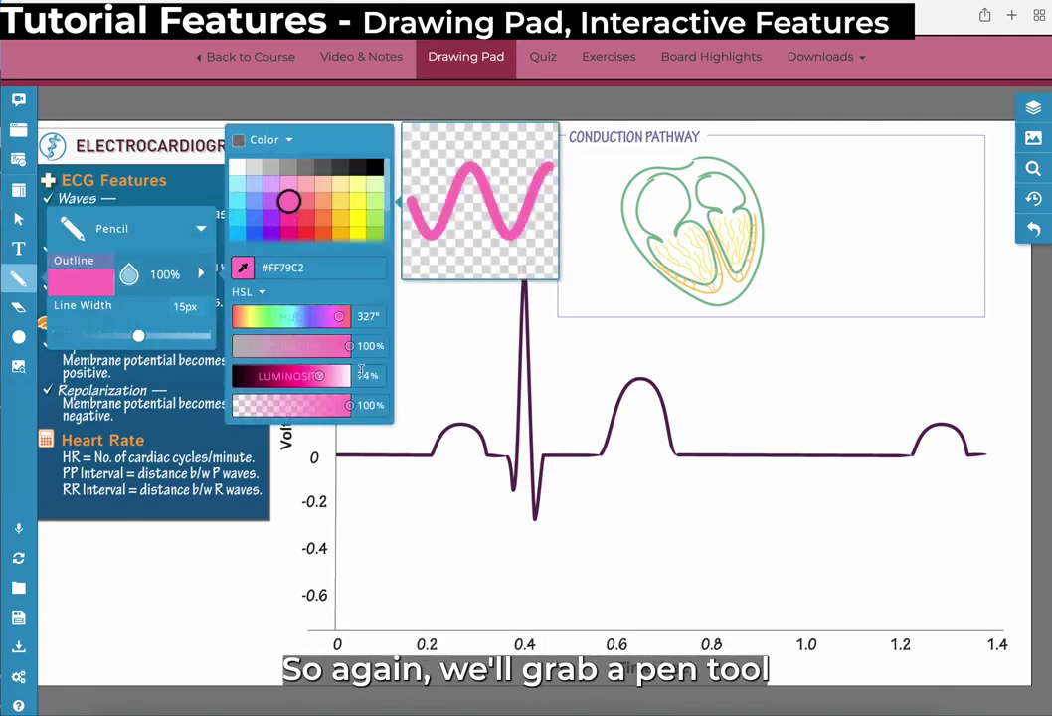
click(343, 454)
mouse_move(338, 456)
mouse_down()
mouse_move(433, 454)
mouse_move(463, 428)
mouse_move(505, 459)
mouse_up()
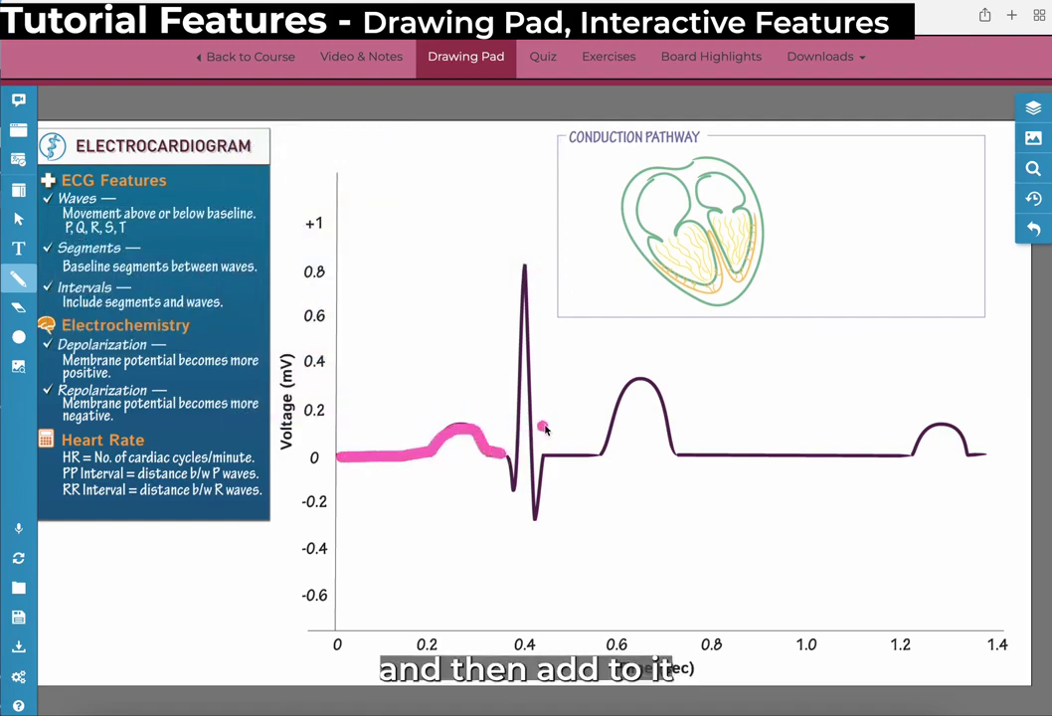
mouse_move(661, 183)
mouse_down()
mouse_move(659, 213)
mouse_move(676, 191)
mouse_move(683, 202)
mouse_move(668, 203)
mouse_move(678, 203)
mouse_up()
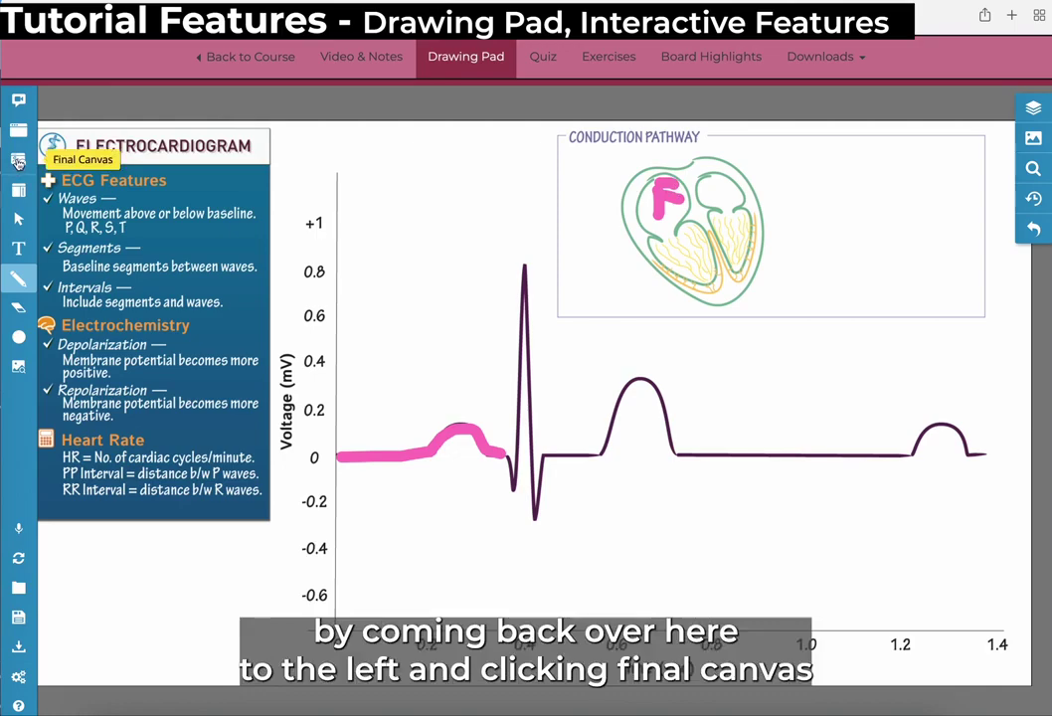
- Compare the annotated drawing with the final canvas twice, returning to the drawing each time
click(16, 161)
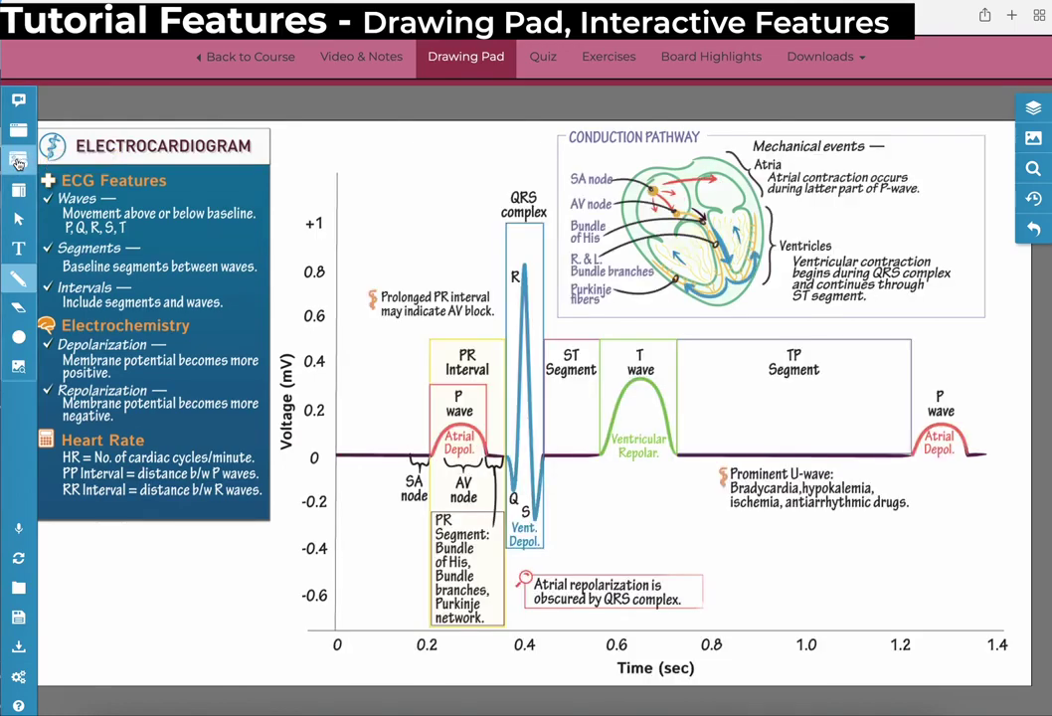
click(17, 161)
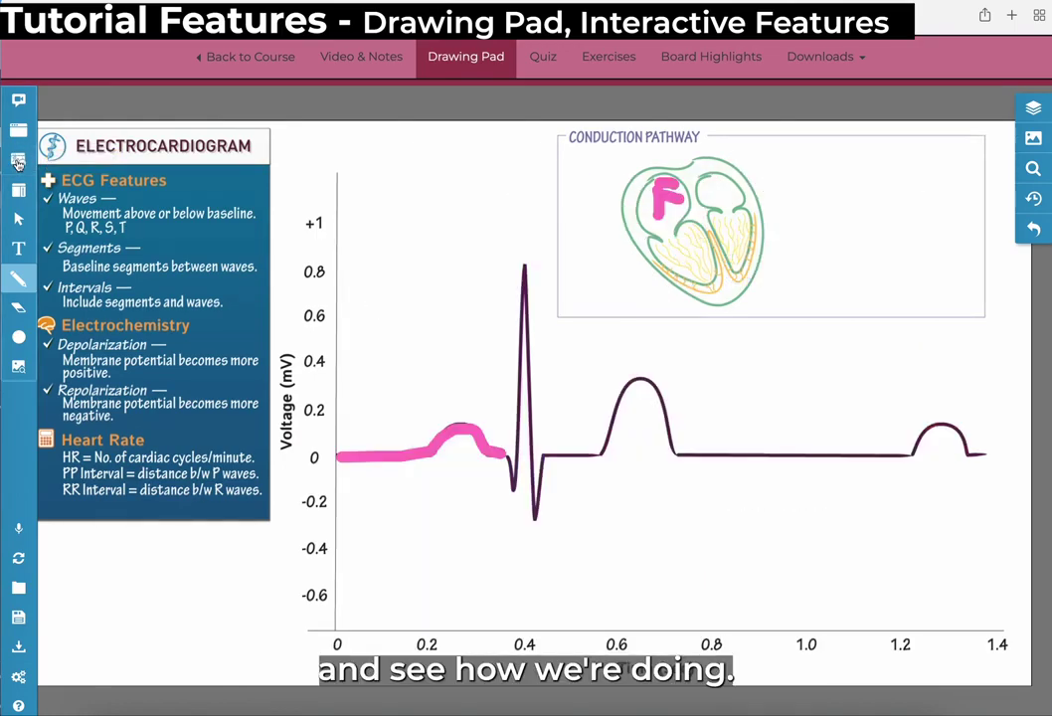
click(17, 161)
click(17, 162)
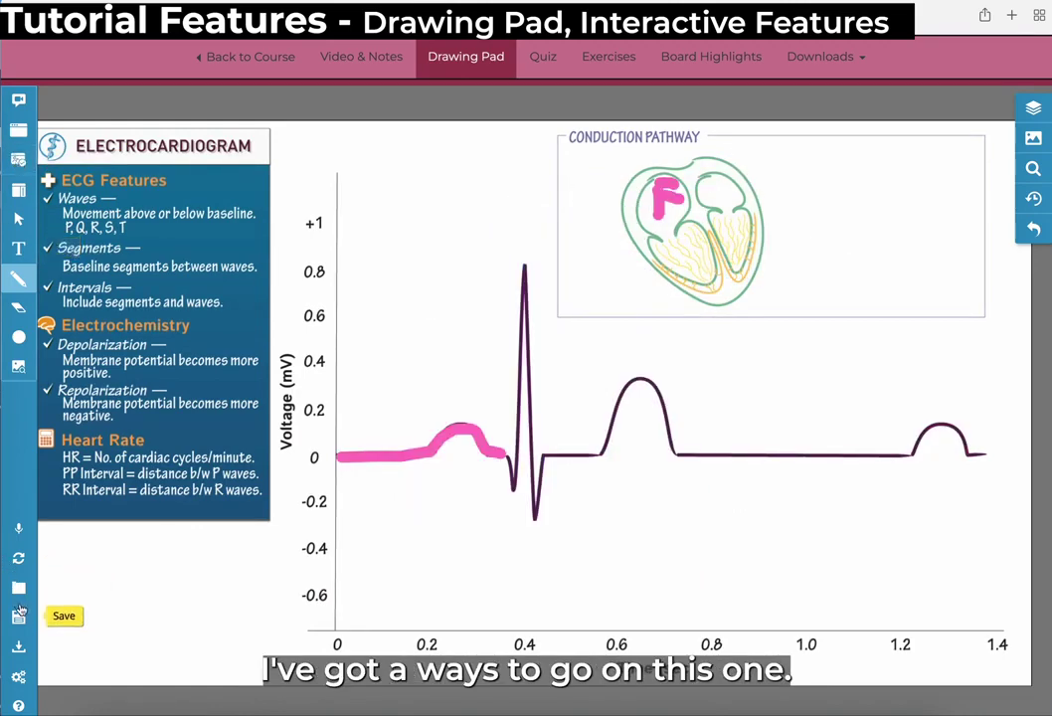
- Save the annotated electrocardiogram drawing and clear the canvas by creating a new document
click(19, 618)
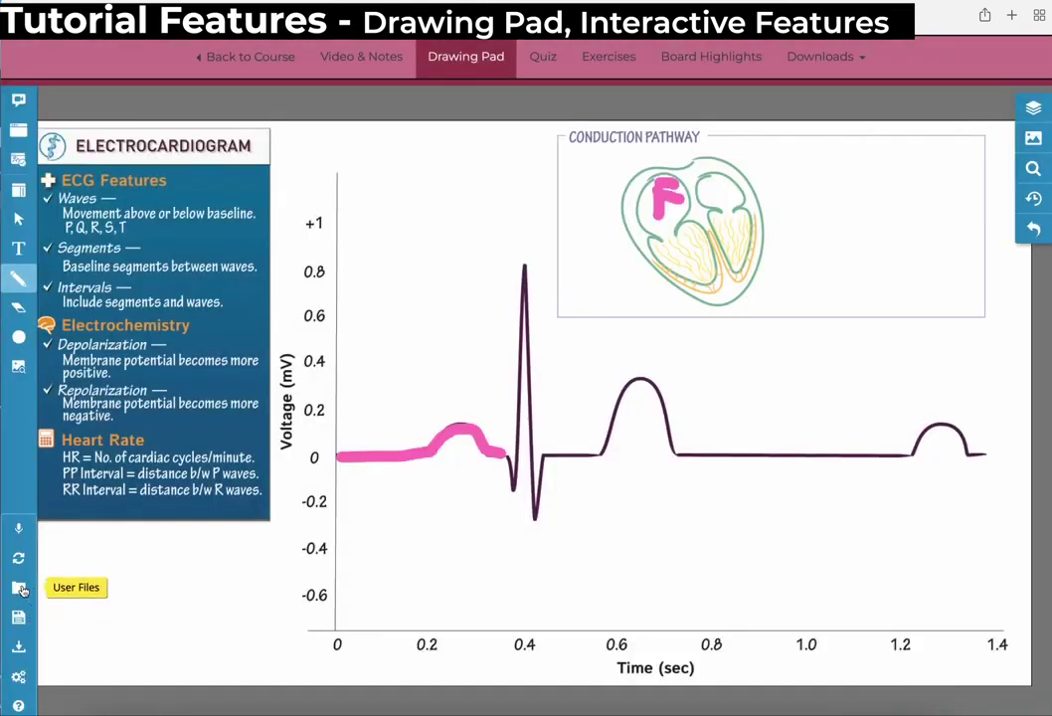
click(18, 558)
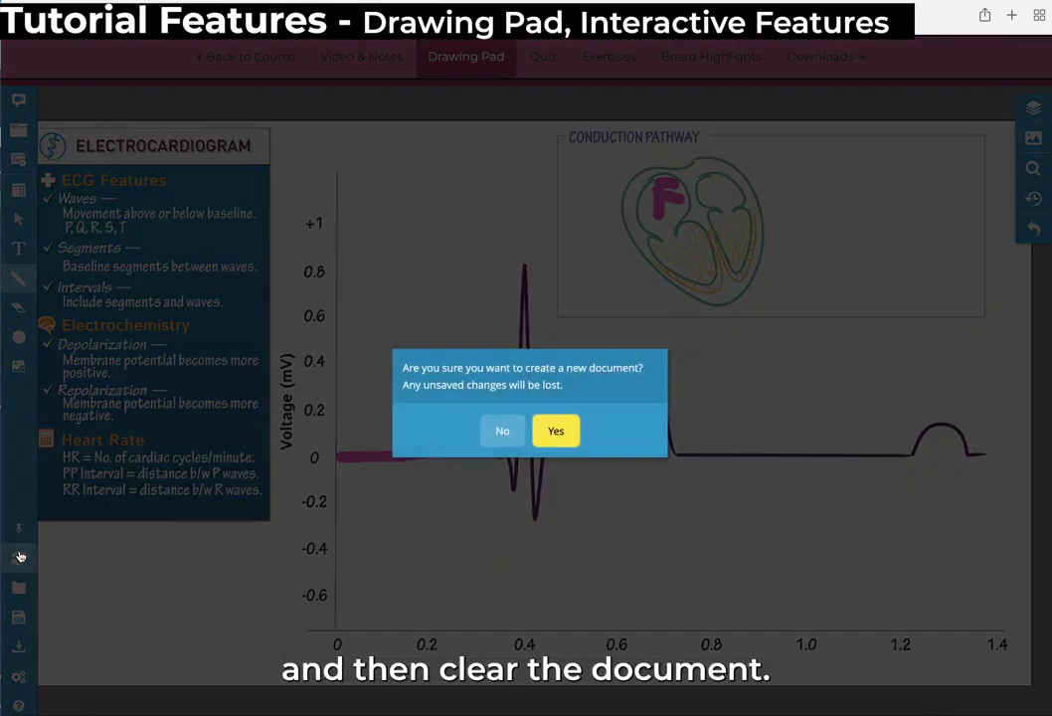
click(554, 431)
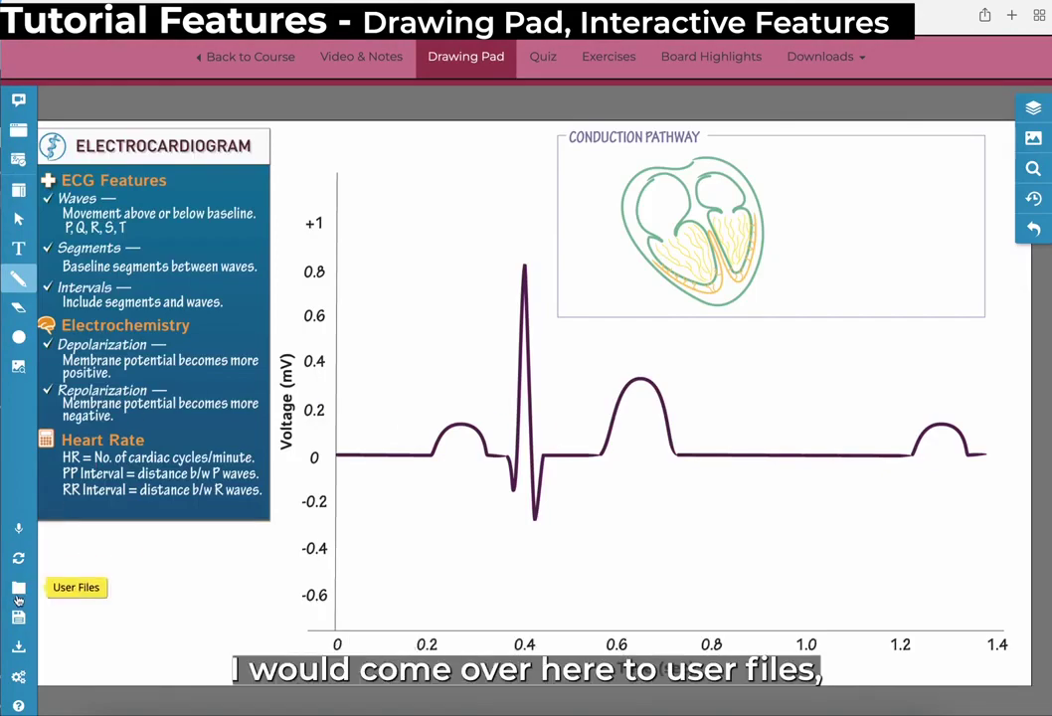
- Load the drawing saved on 1/26/2023 at 12:43 pm from the user files
click(18, 593)
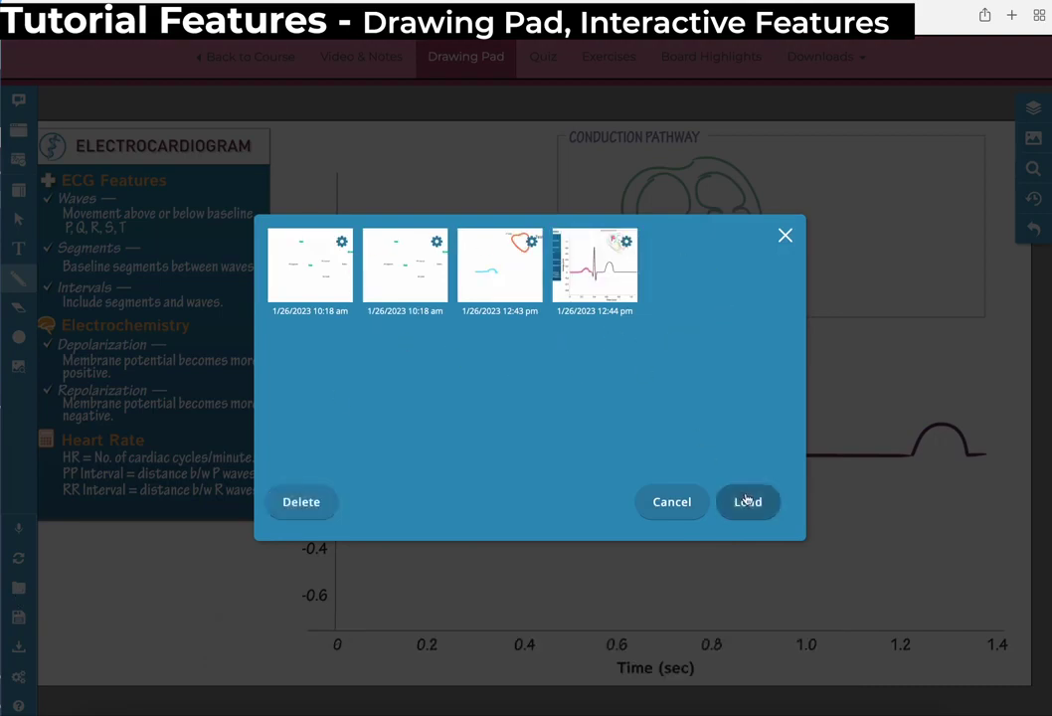
click(746, 500)
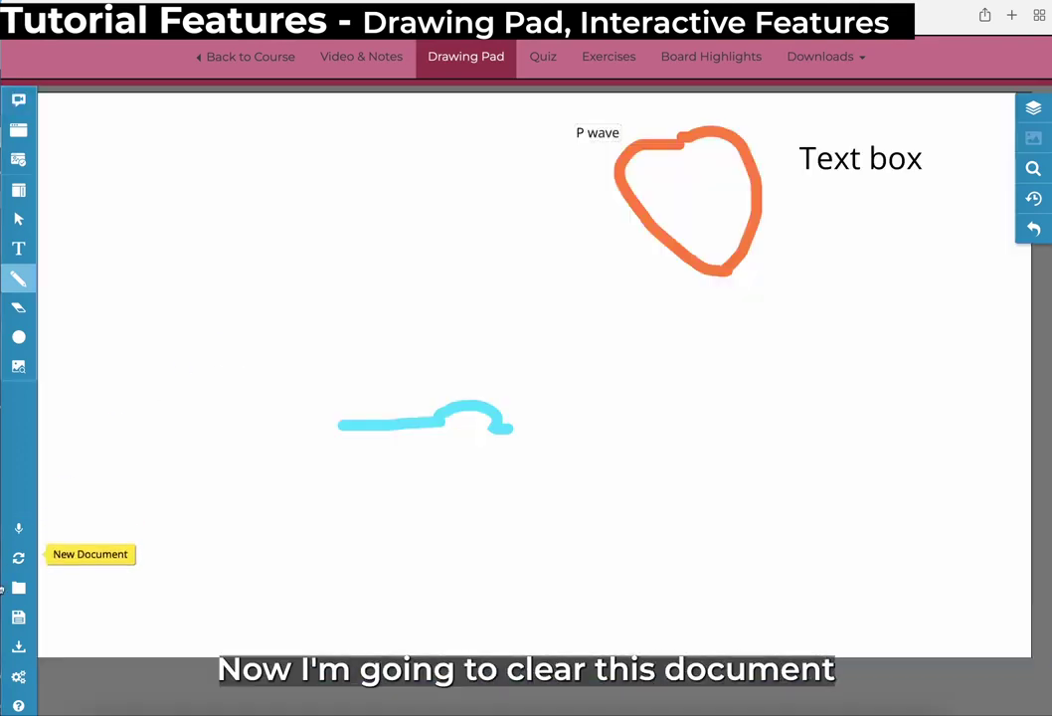
- Create a new document in place of the loaded drawing and apply the Label Canvas template
click(18, 558)
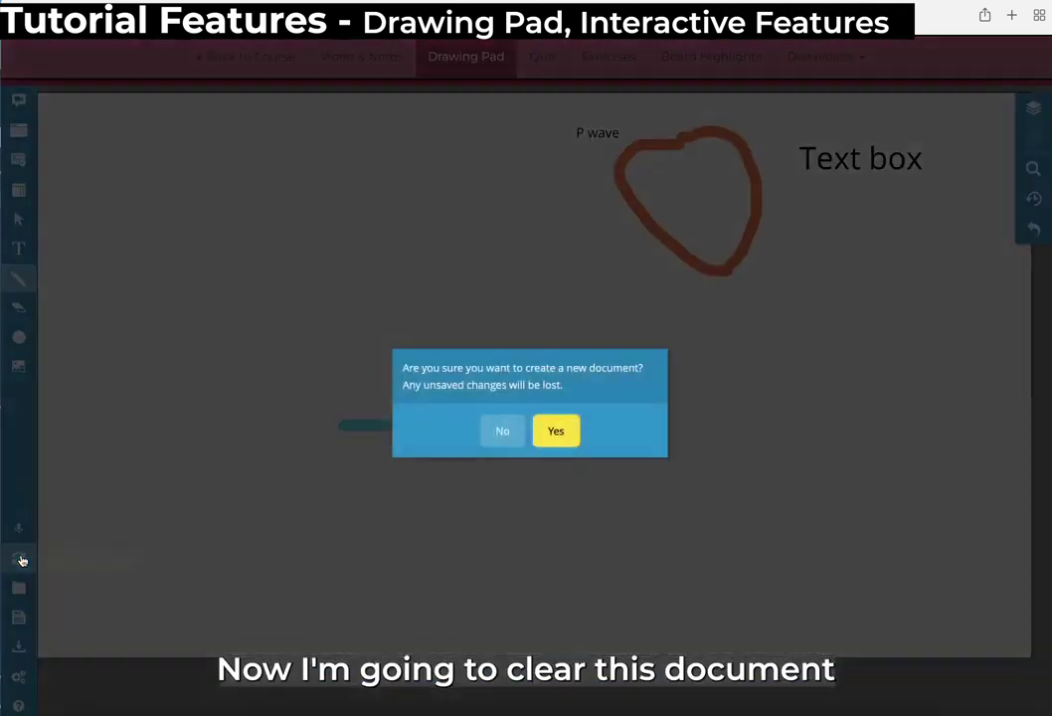
click(562, 431)
click(816, 72)
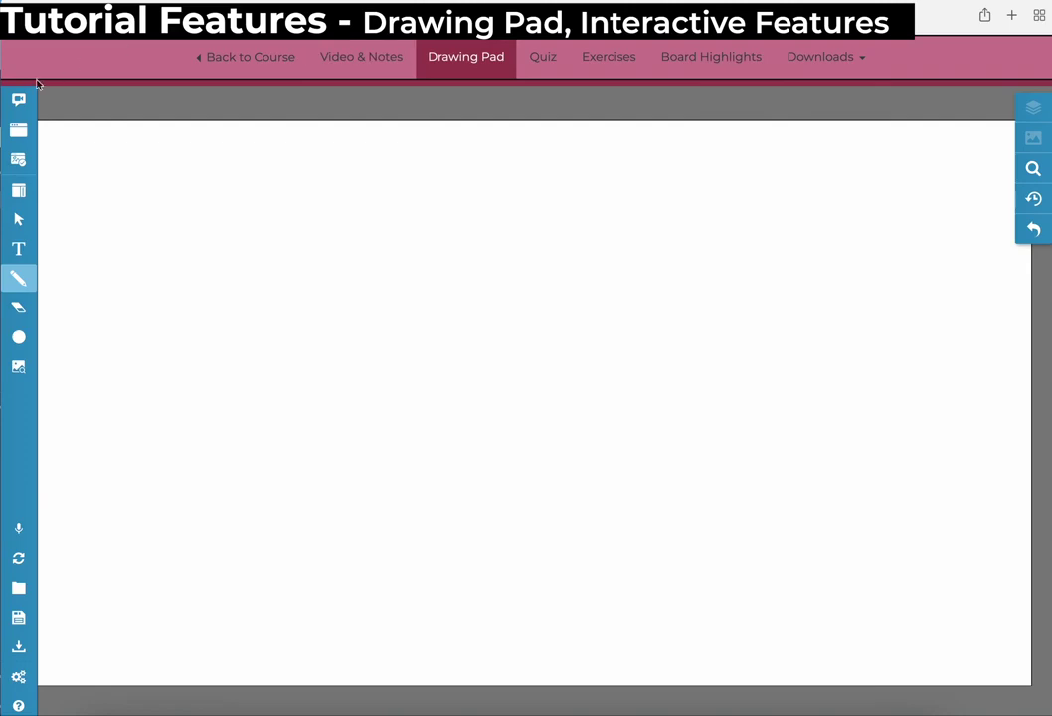
click(21, 135)
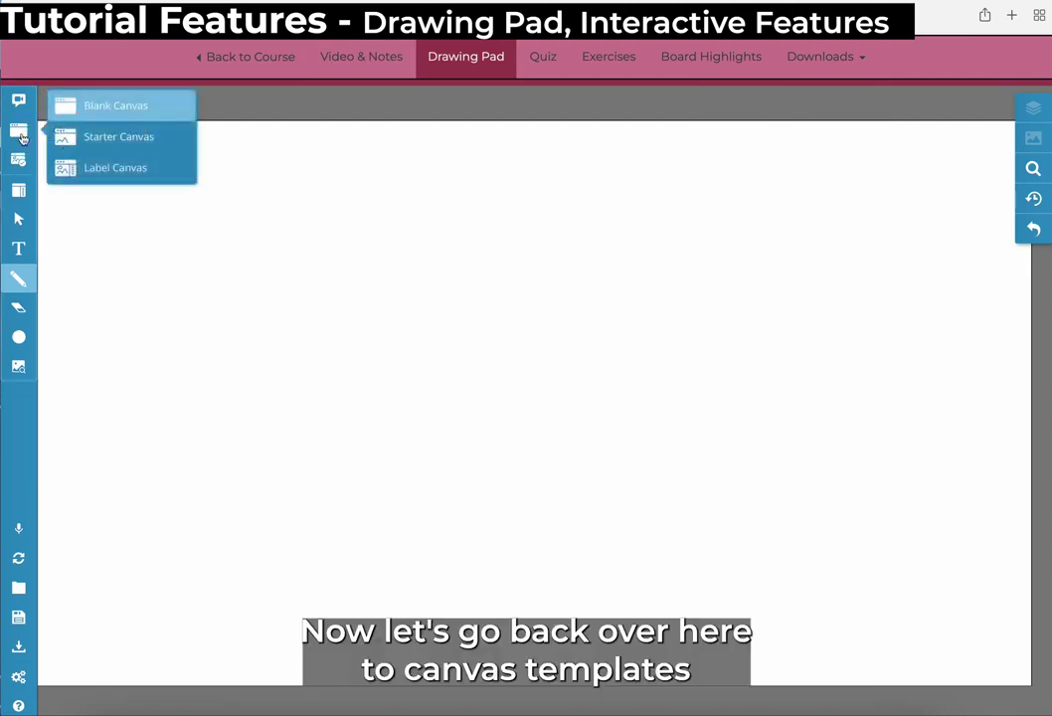
click(95, 167)
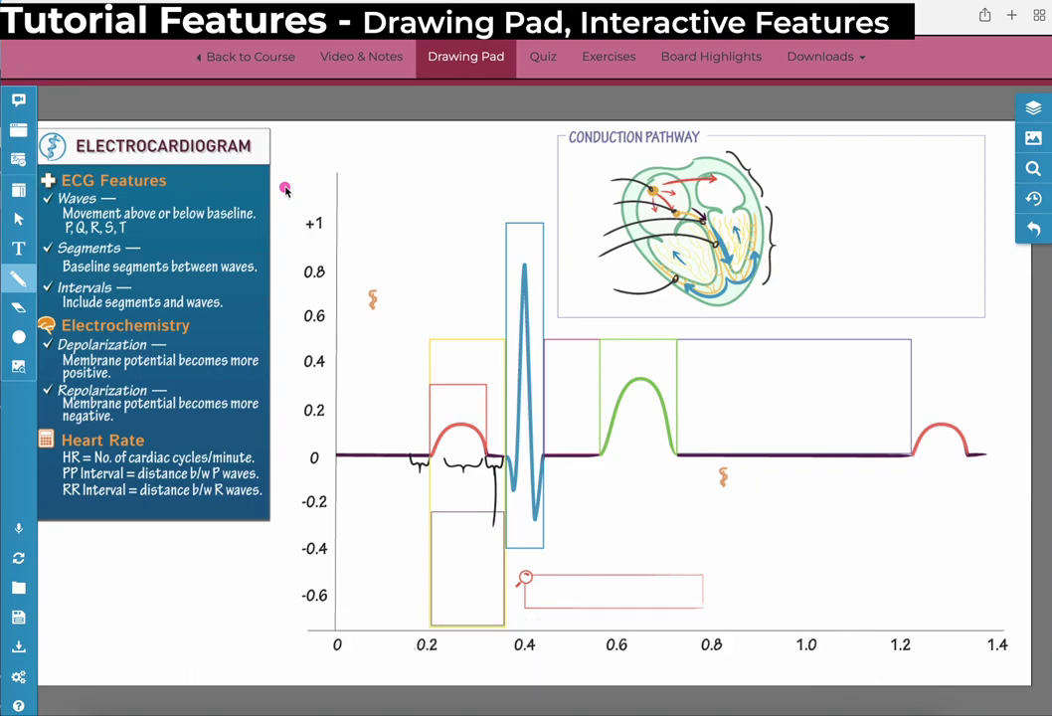
- Place the labels P wave beside the QRS peak, R. & L. Bundle Branches below the baseline, and Time by the T wave's end
click(18, 191)
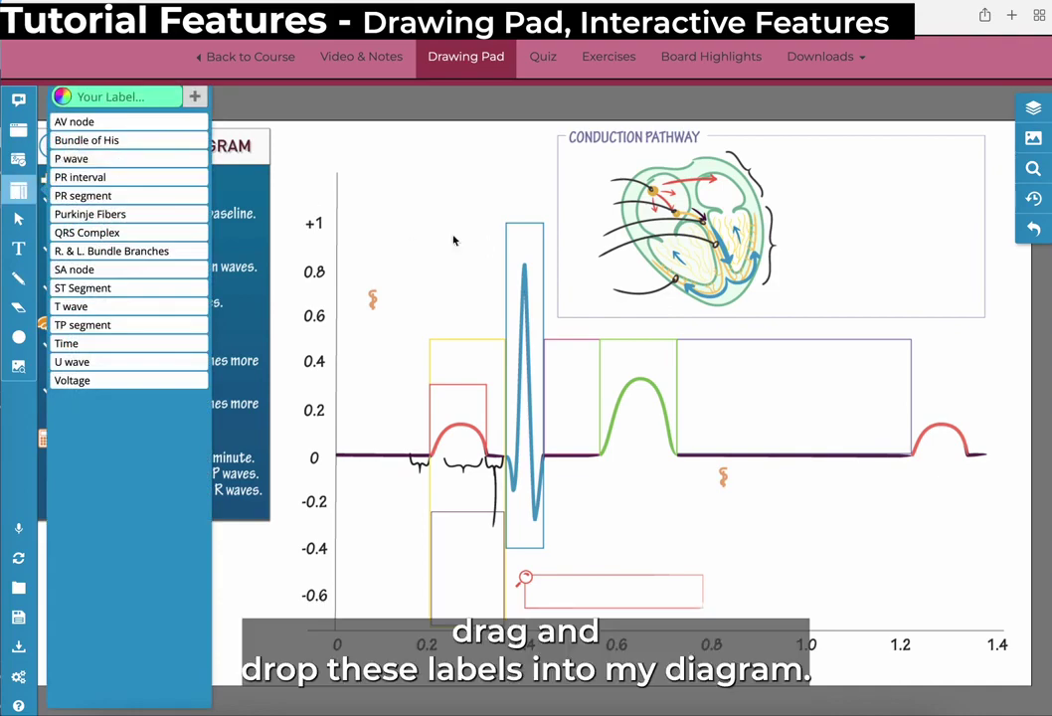
drag(453, 240, 489, 245)
drag(141, 249, 602, 483)
drag(109, 343, 682, 442)
- Create a custom label reading "Notes" and place it beside the heart in the Conduction Pathway box
click(165, 96)
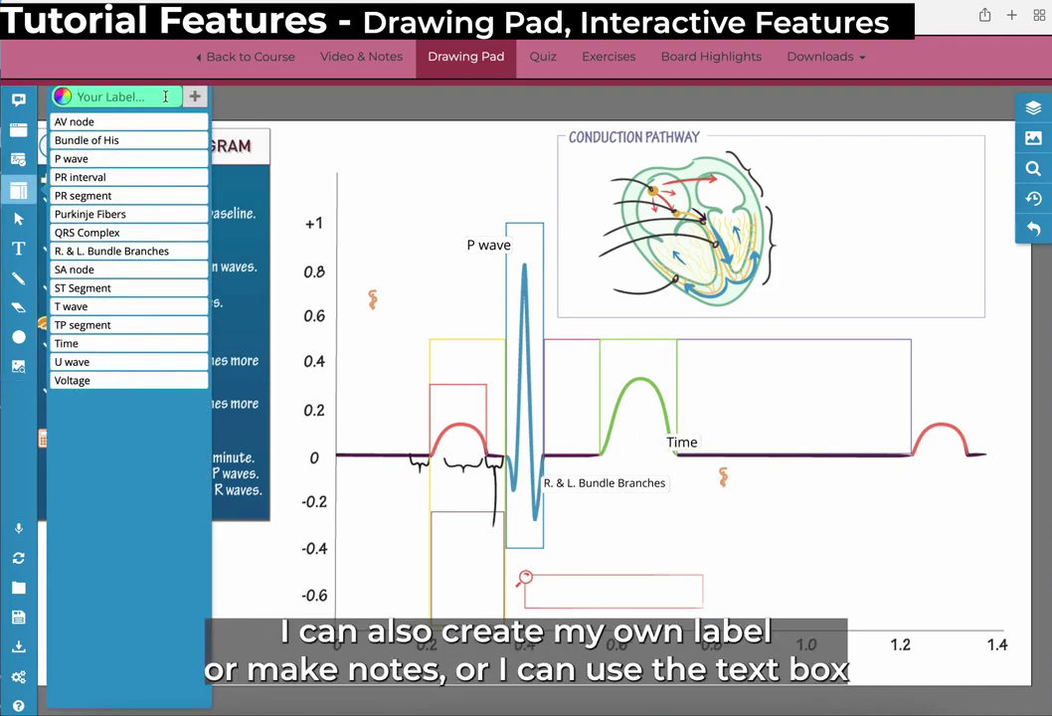
text(Notes)
key(Return)
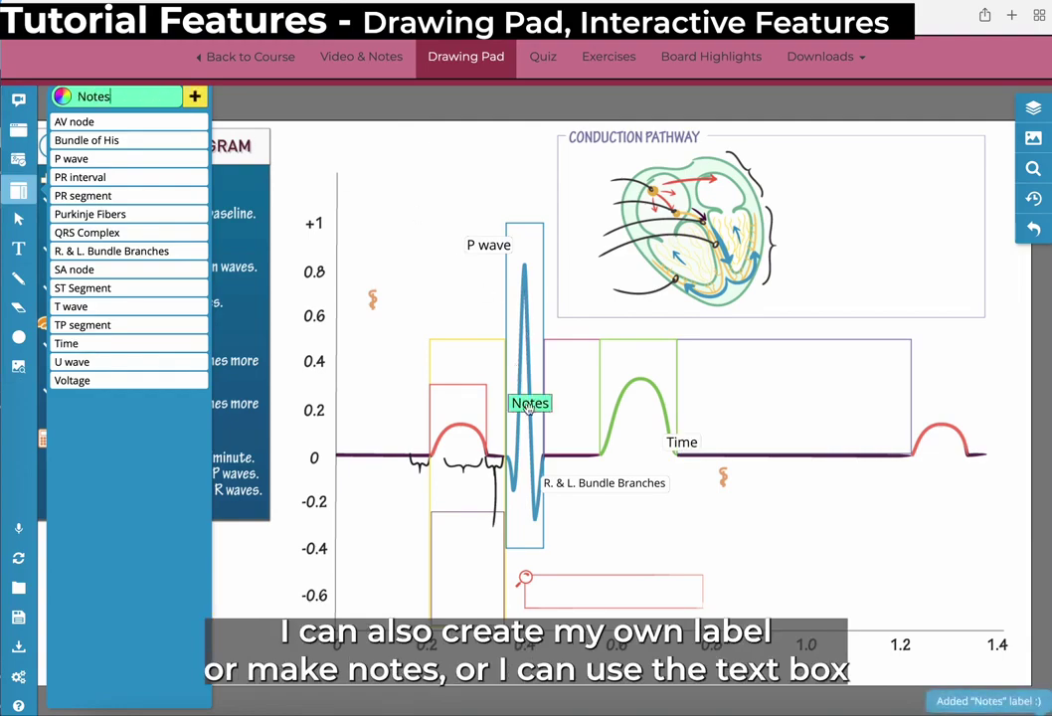
drag(528, 408, 819, 254)
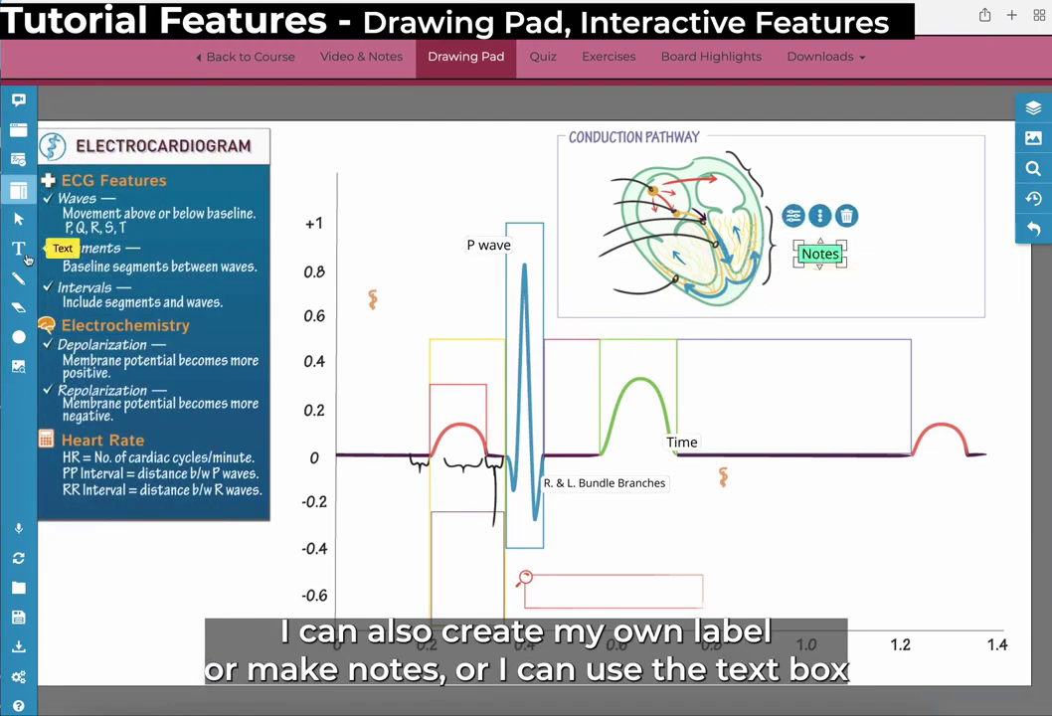
- Add a text box reading "Longer notes and type" and move it into the large purple box between the T wave and second P wave
click(20, 251)
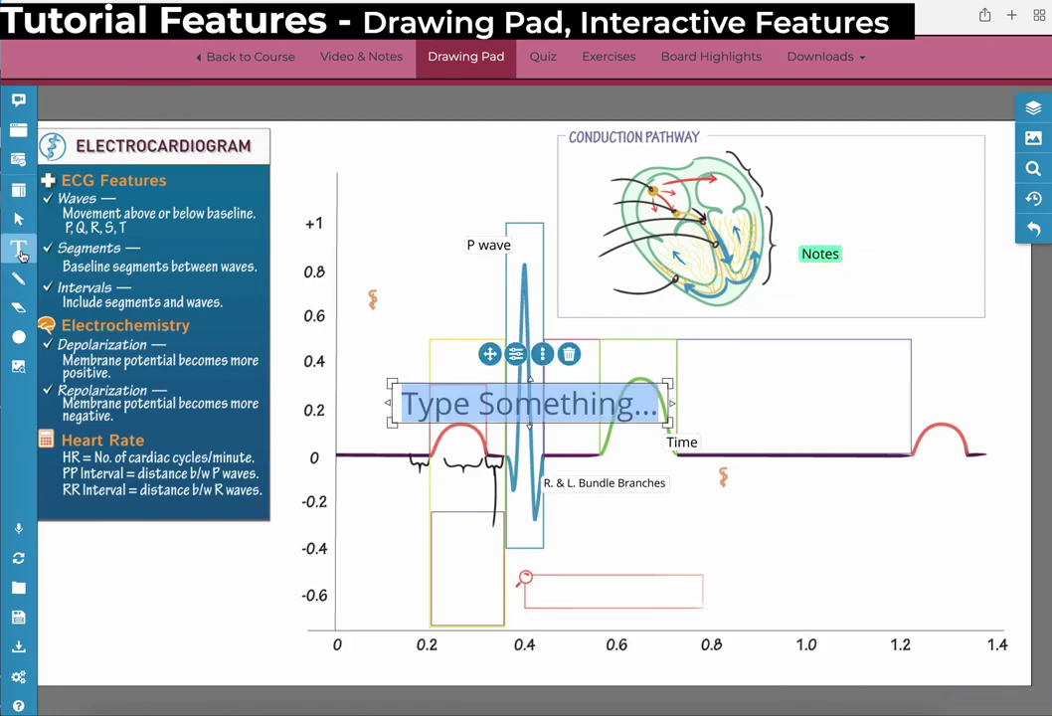
text(Longer n)
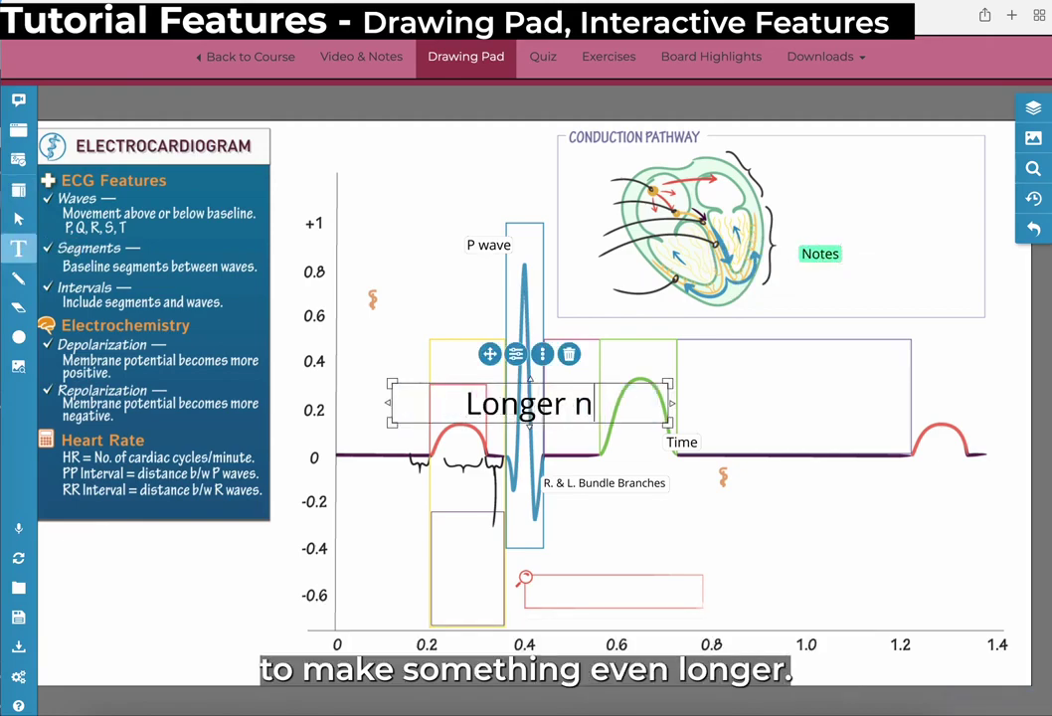
text(otes and type)
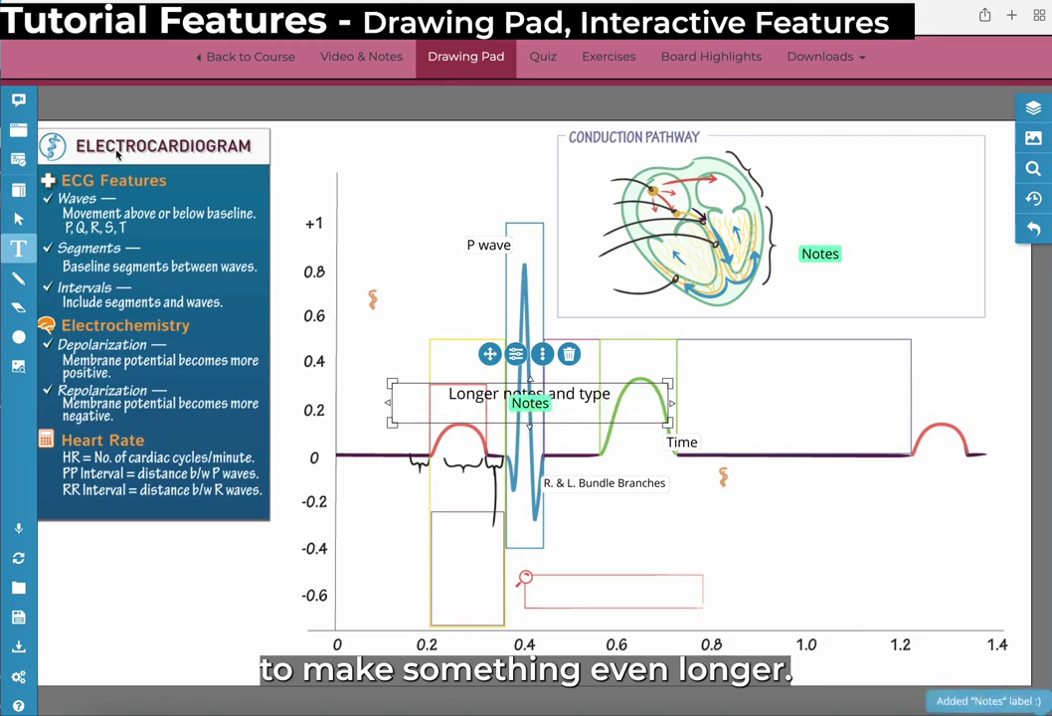
key(Escape)
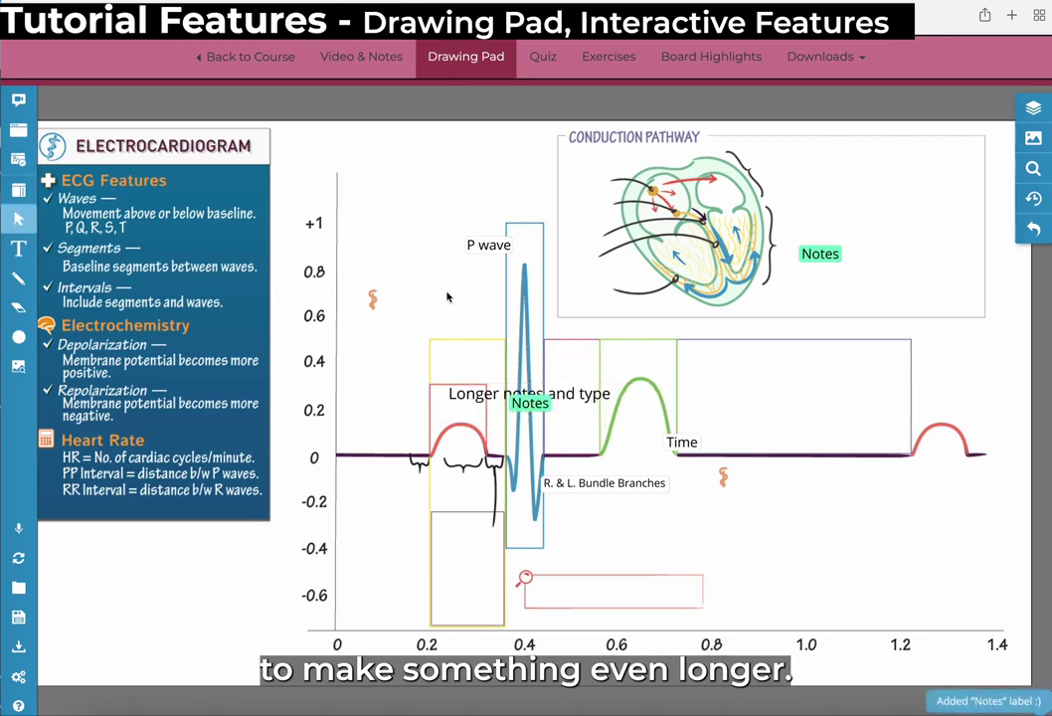
drag(484, 395, 760, 384)
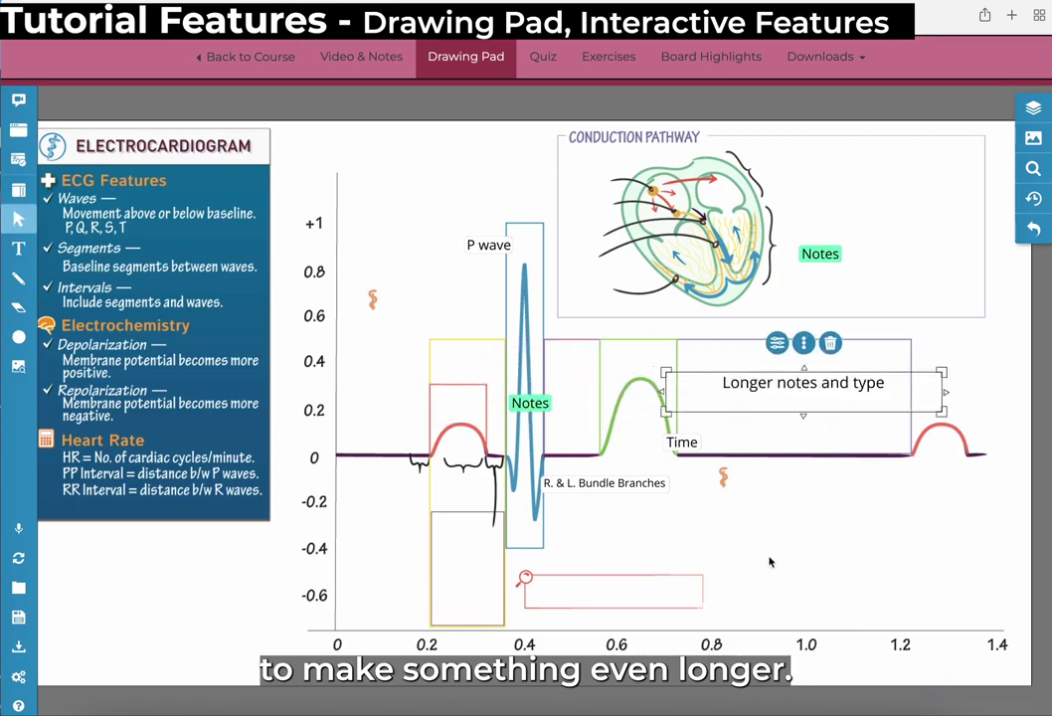
click(762, 562)
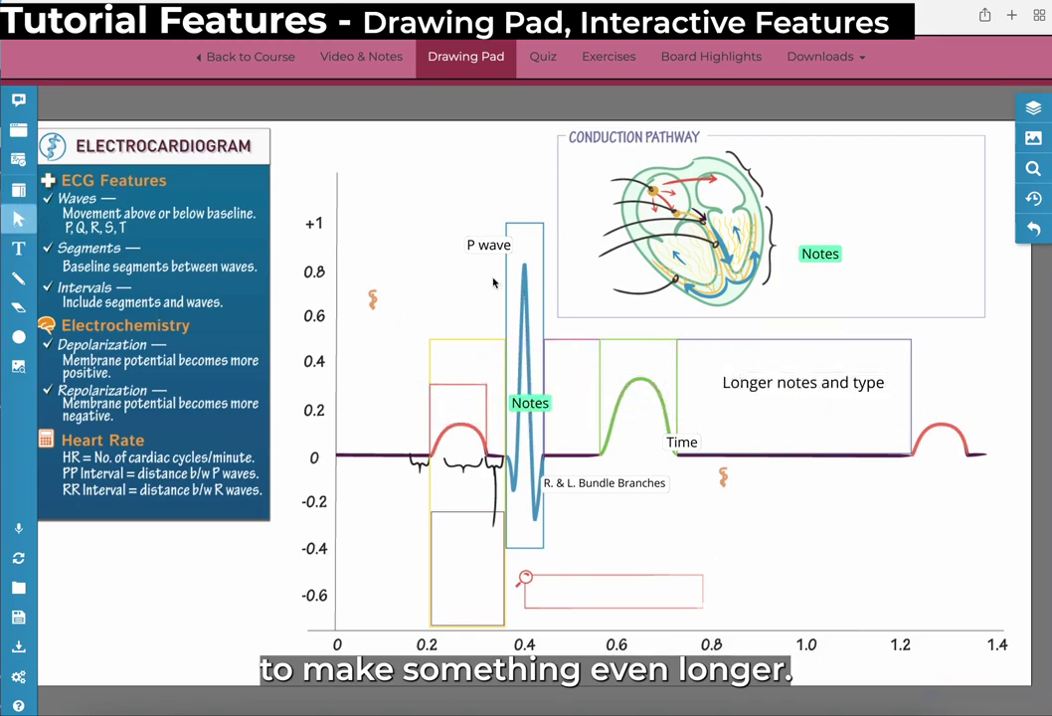
- Save the labelled electrocardiogram canvas
click(19, 618)
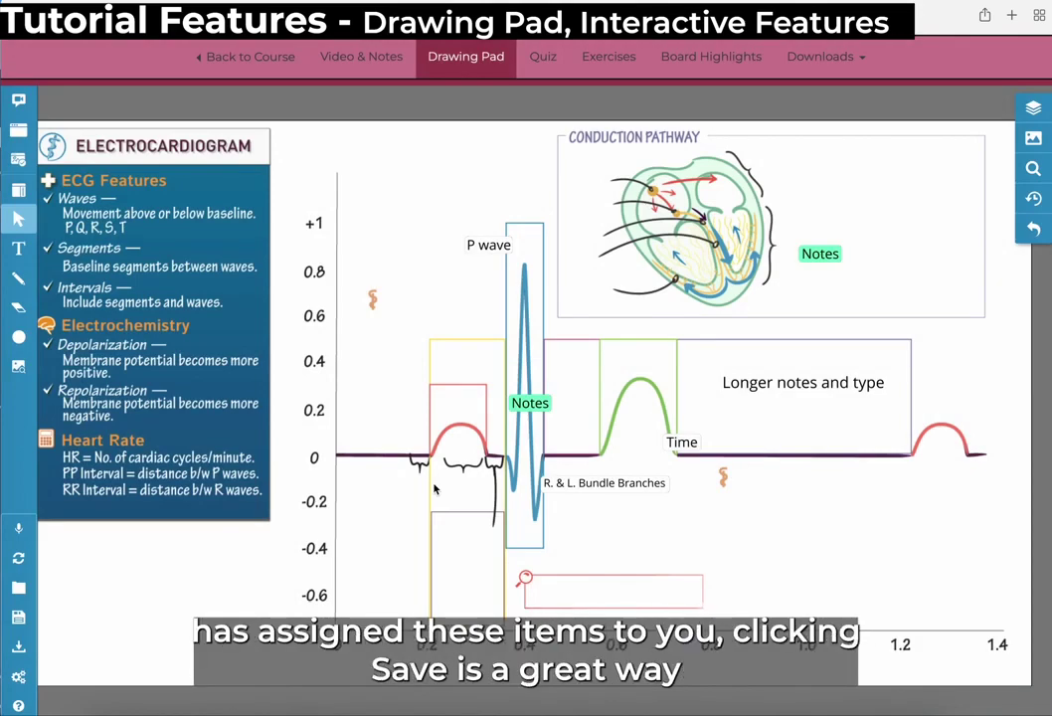
click(17, 617)
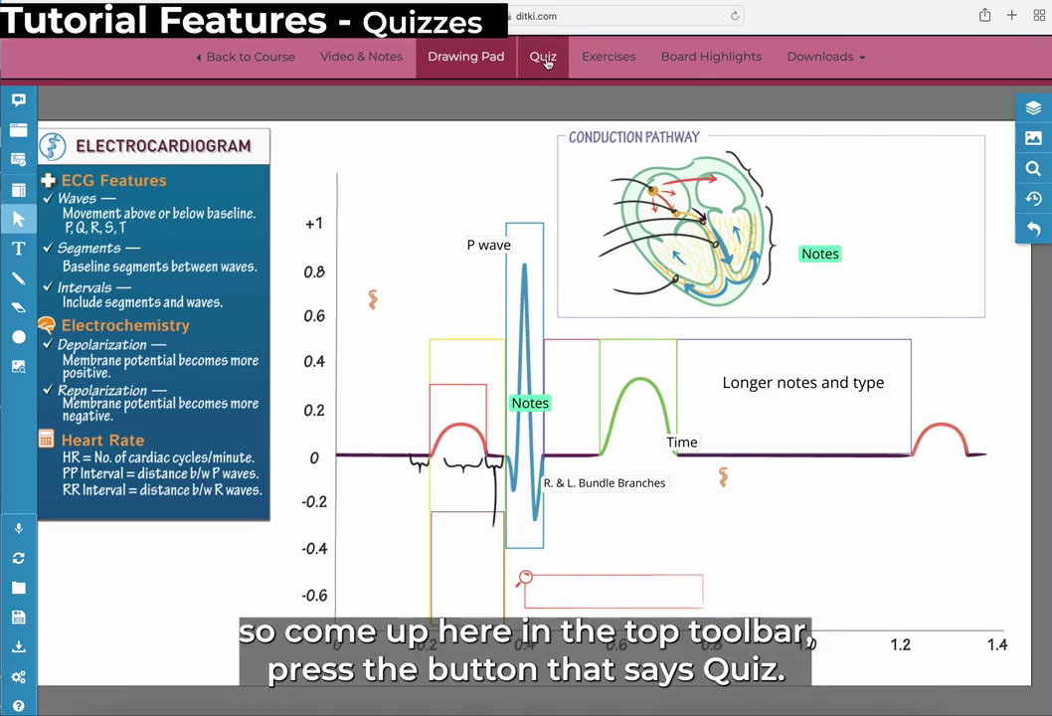
- Begin the Electrocardiogram (ECG) quiz and answer question 1 on atrial repolarization with "Is obscured by the QRS complex"
click(544, 58)
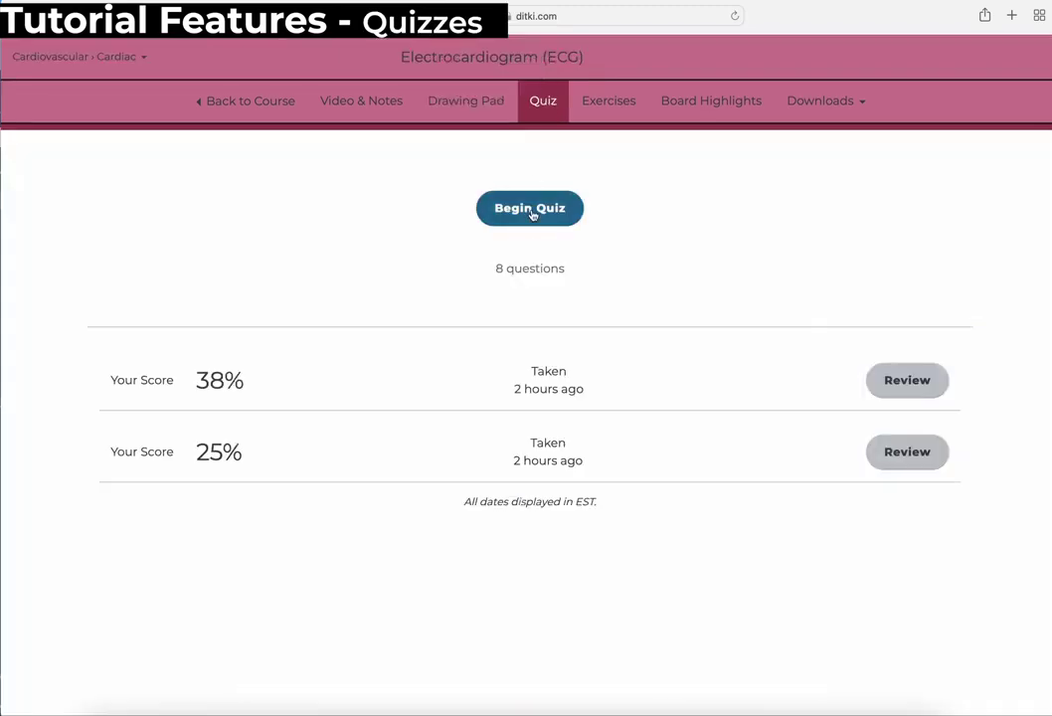
click(529, 208)
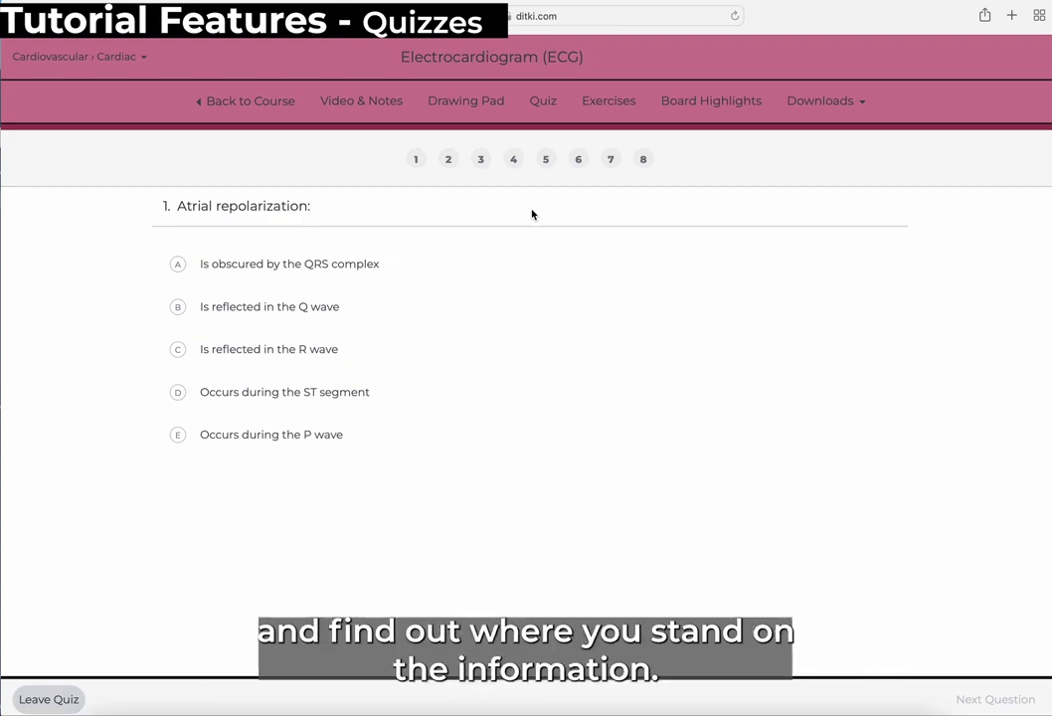
click(293, 265)
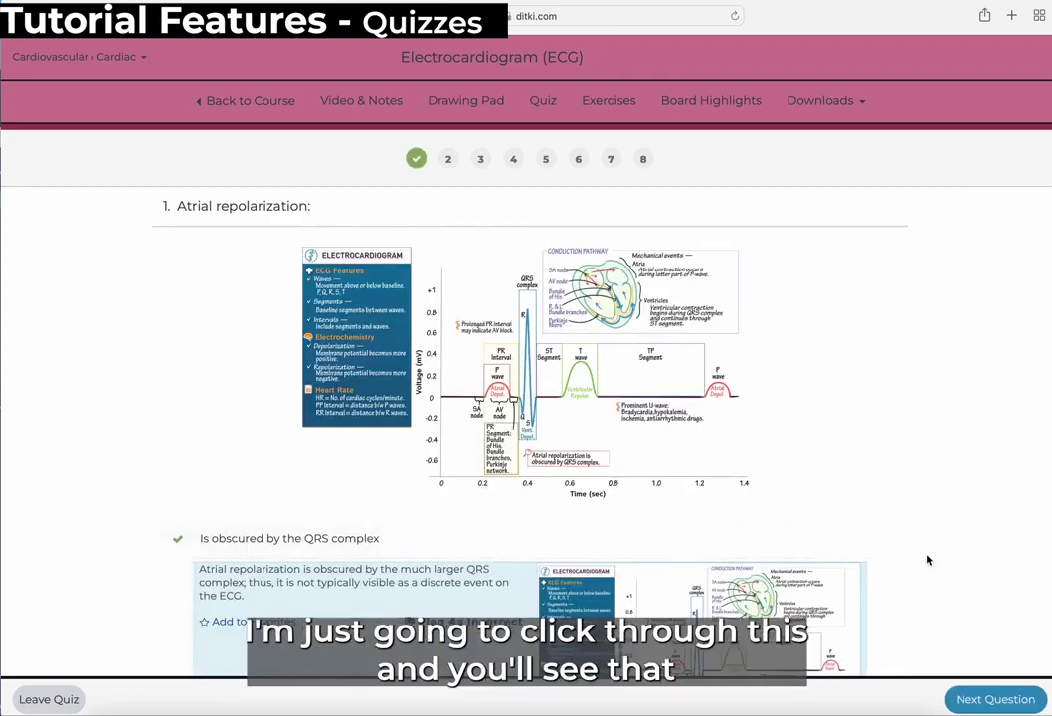
- Review the answer explanation and final image for question 1, and advance to question 2
scroll(939, 566, down, 1)
scroll(953, 570, up, 1)
scroll(695, 460, down, 3)
scroll(578, 429, up, 3)
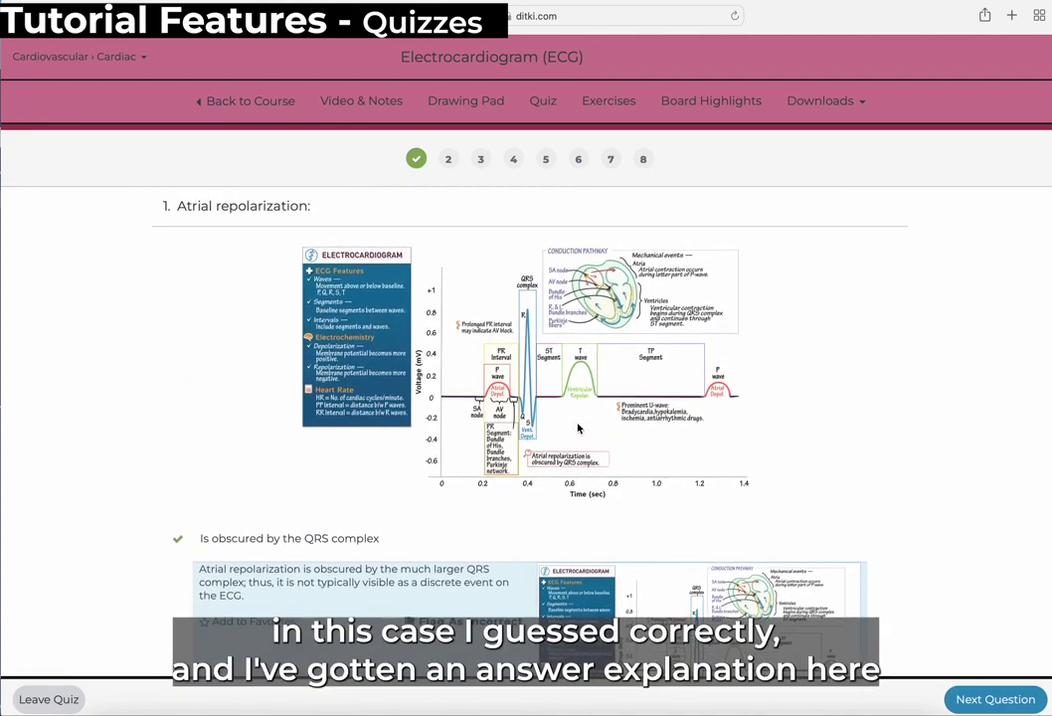
scroll(578, 429, down, 4)
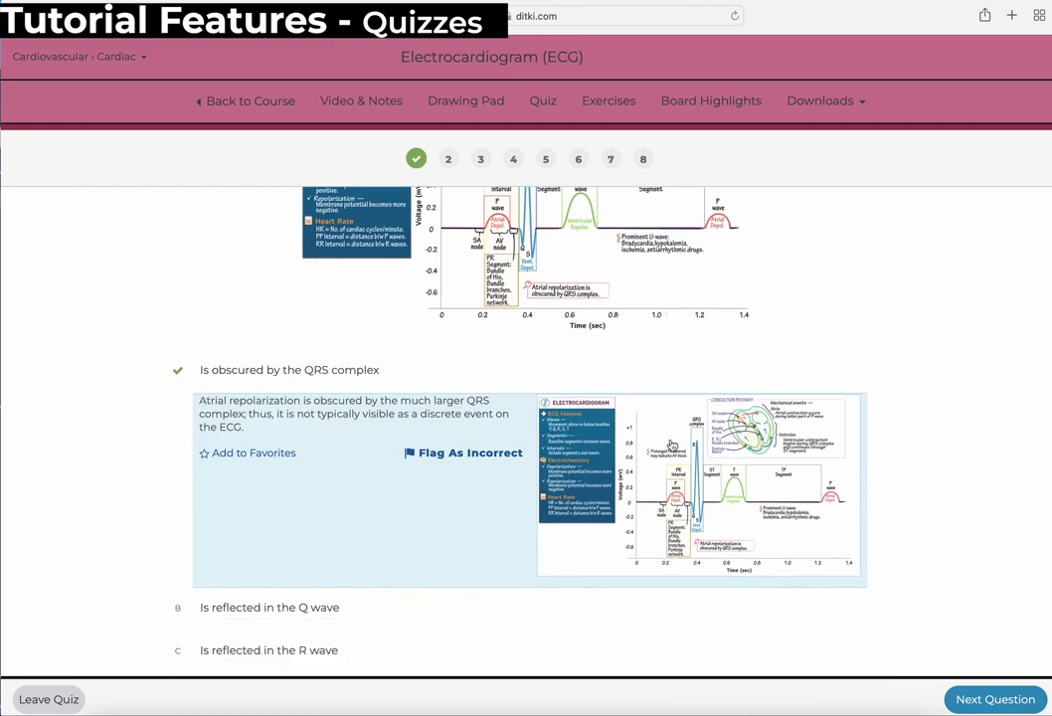
scroll(677, 457, up, 4)
scroll(677, 457, down, 5)
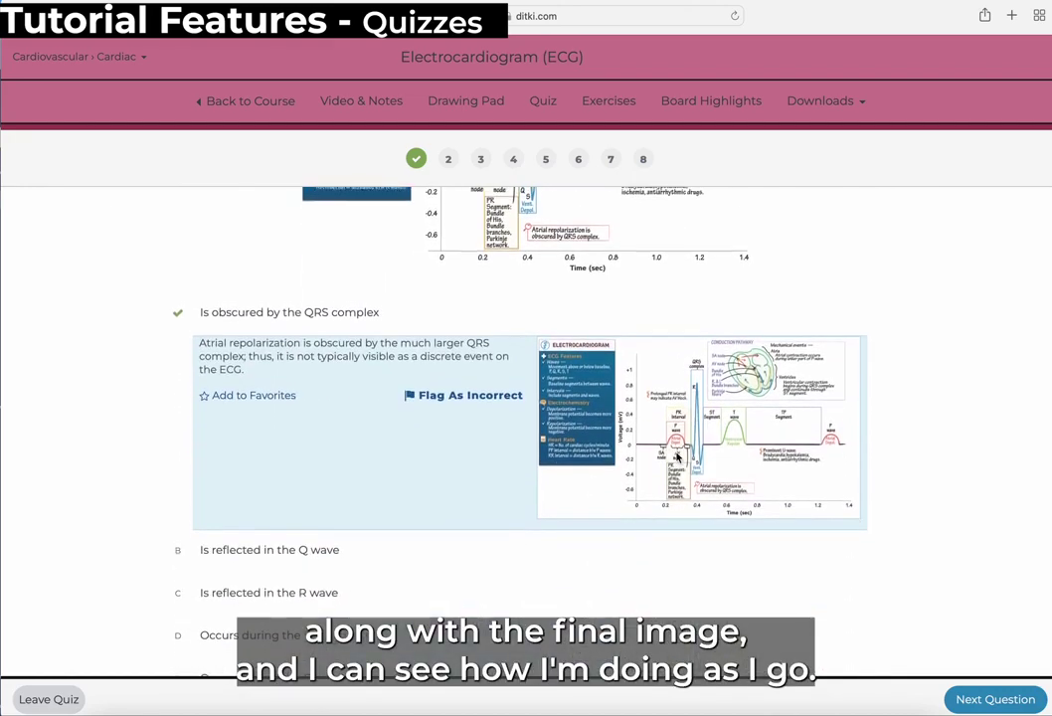
click(989, 699)
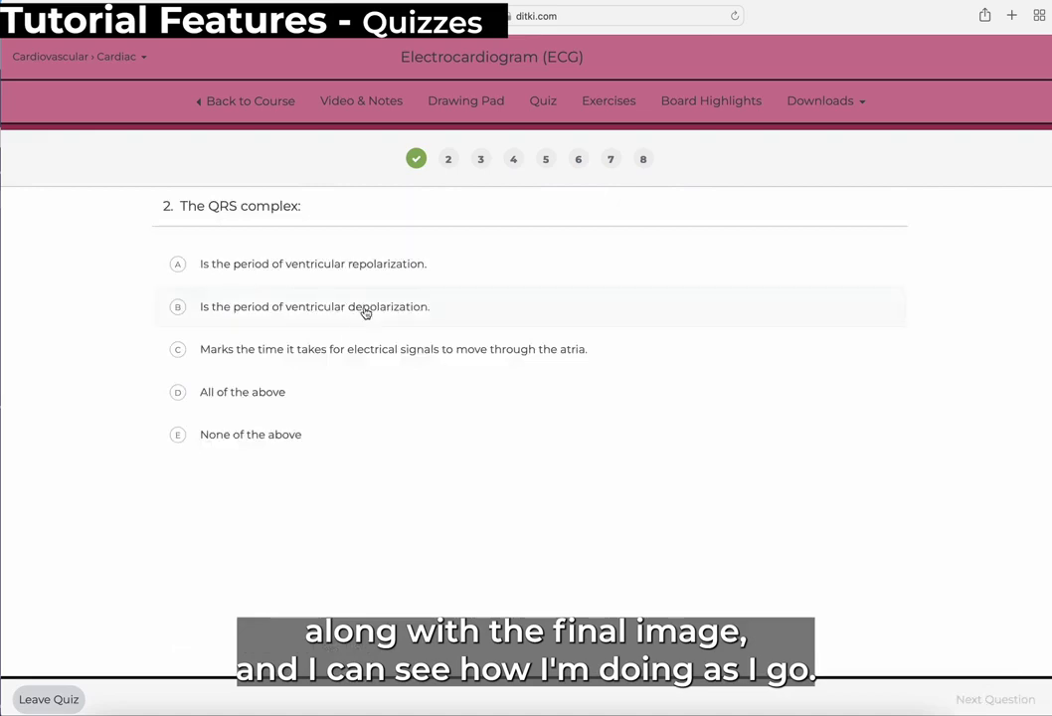
- Answer question 2 with "Is the period of ventricular depolarization" and choose answers for questions 3 to 5
click(429, 306)
click(984, 699)
click(528, 391)
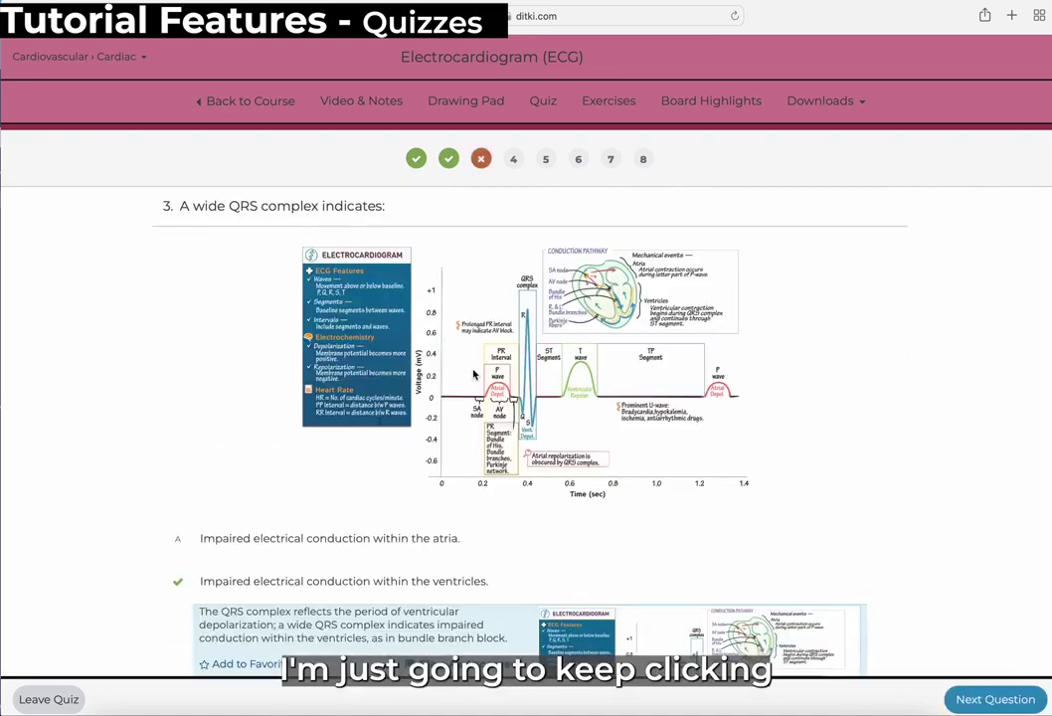
click(947, 703)
click(344, 316)
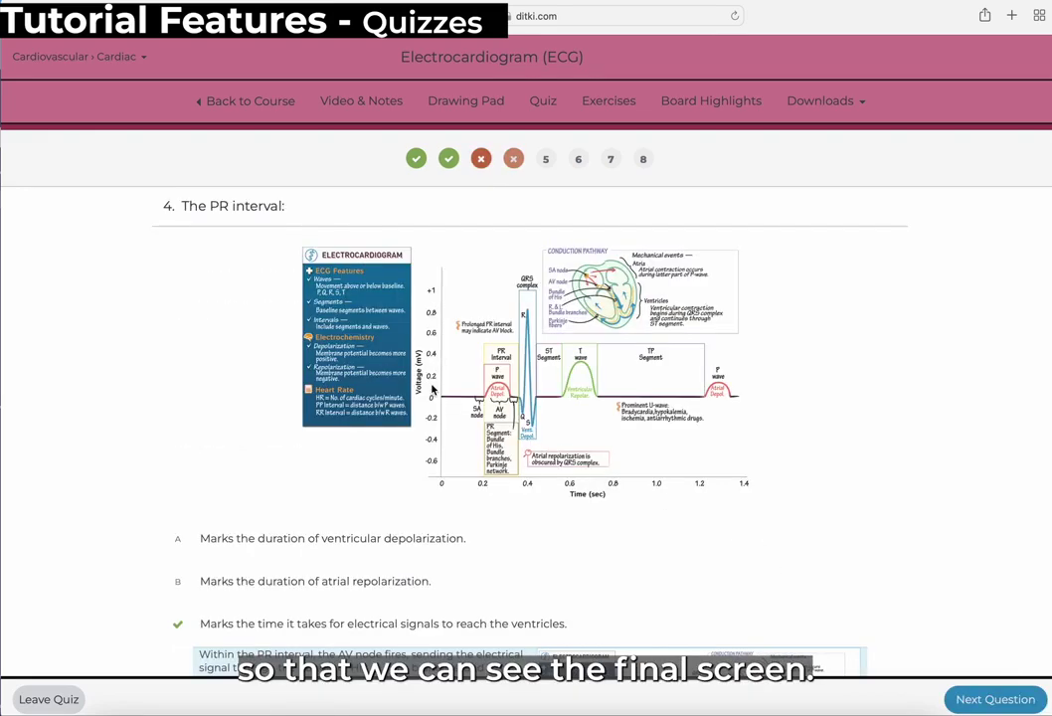
click(963, 706)
click(359, 437)
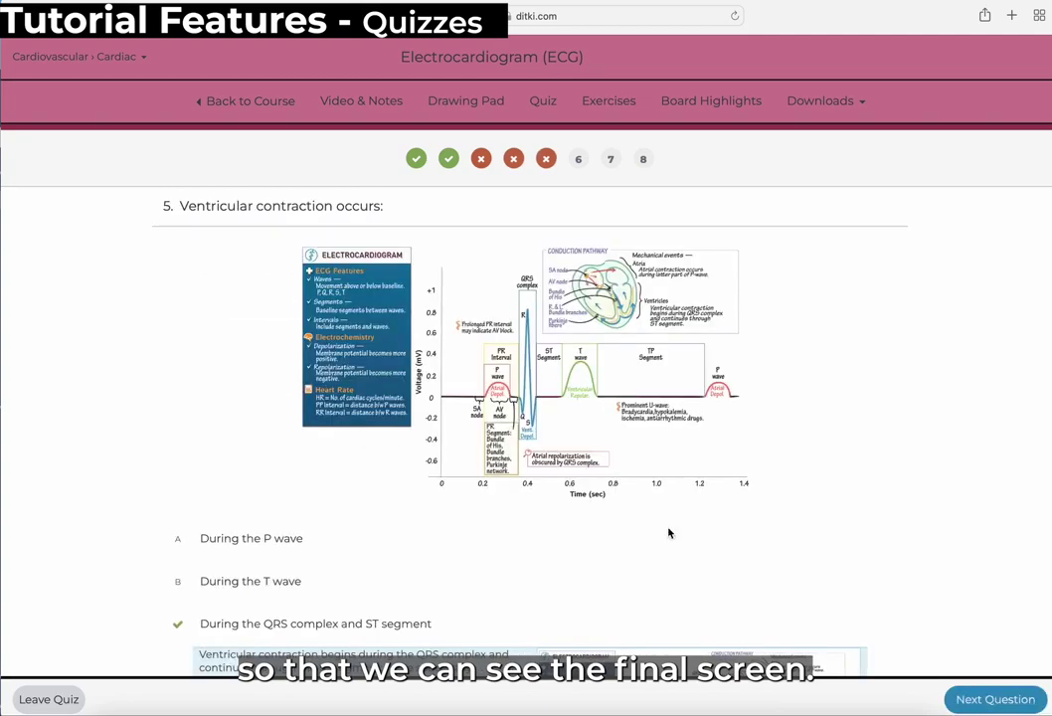
- Answer question 6 with "After the P-wave", 7 with "Includes the PR segment", 8 with "May indicate Bundle branch block", and submit the quiz
click(956, 698)
click(307, 310)
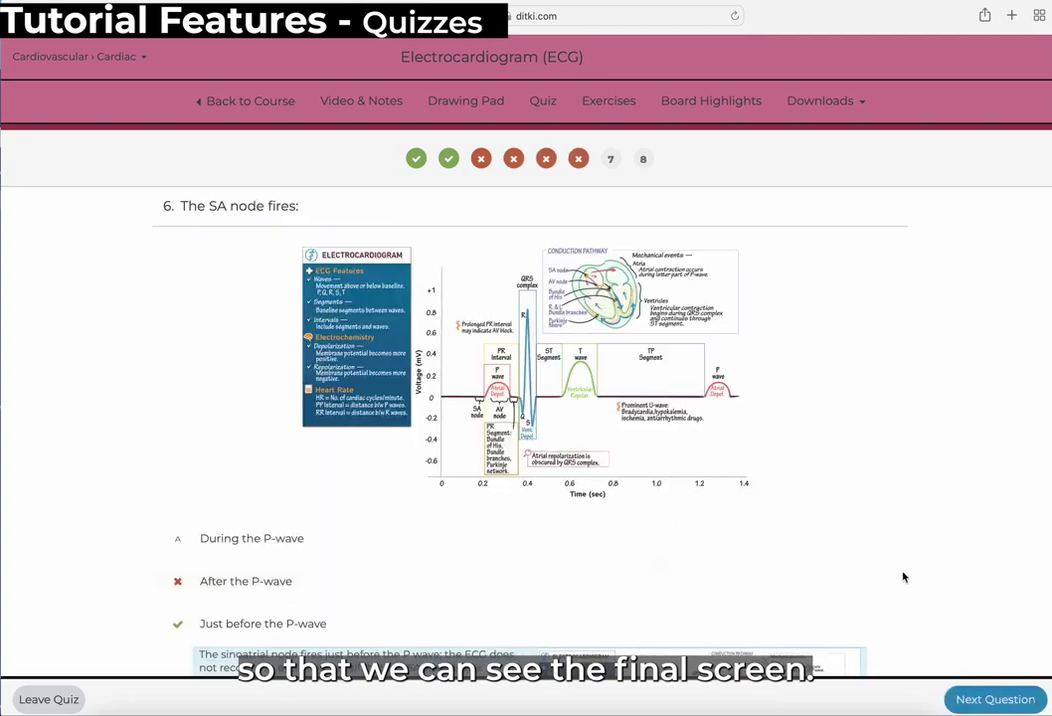
click(984, 697)
click(211, 271)
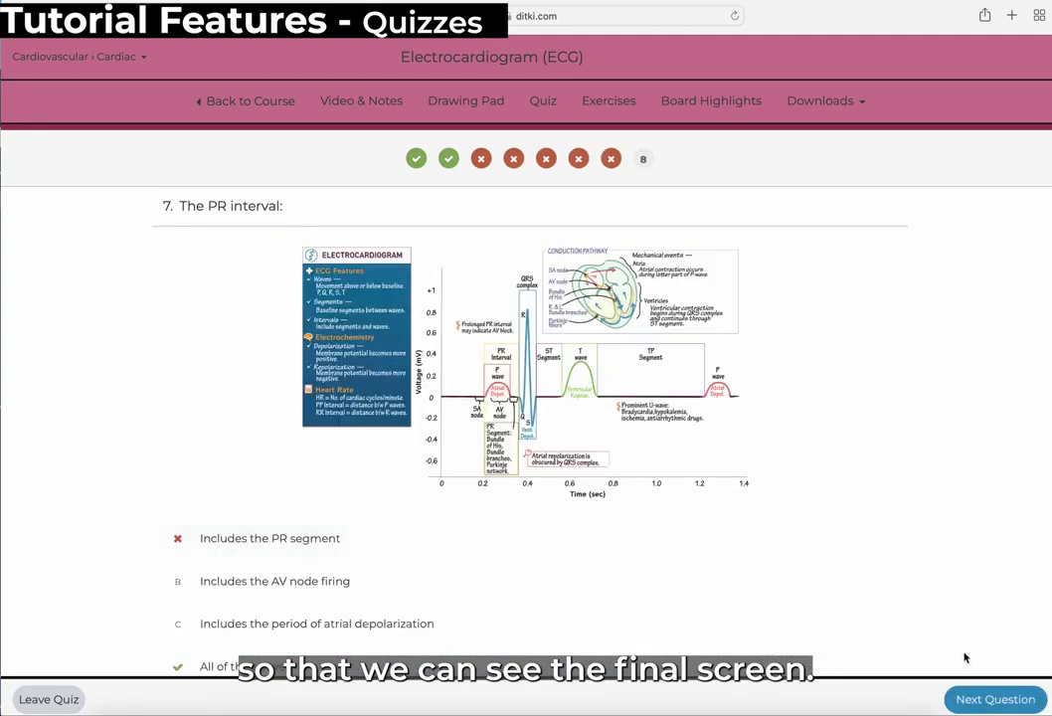
click(982, 701)
click(375, 306)
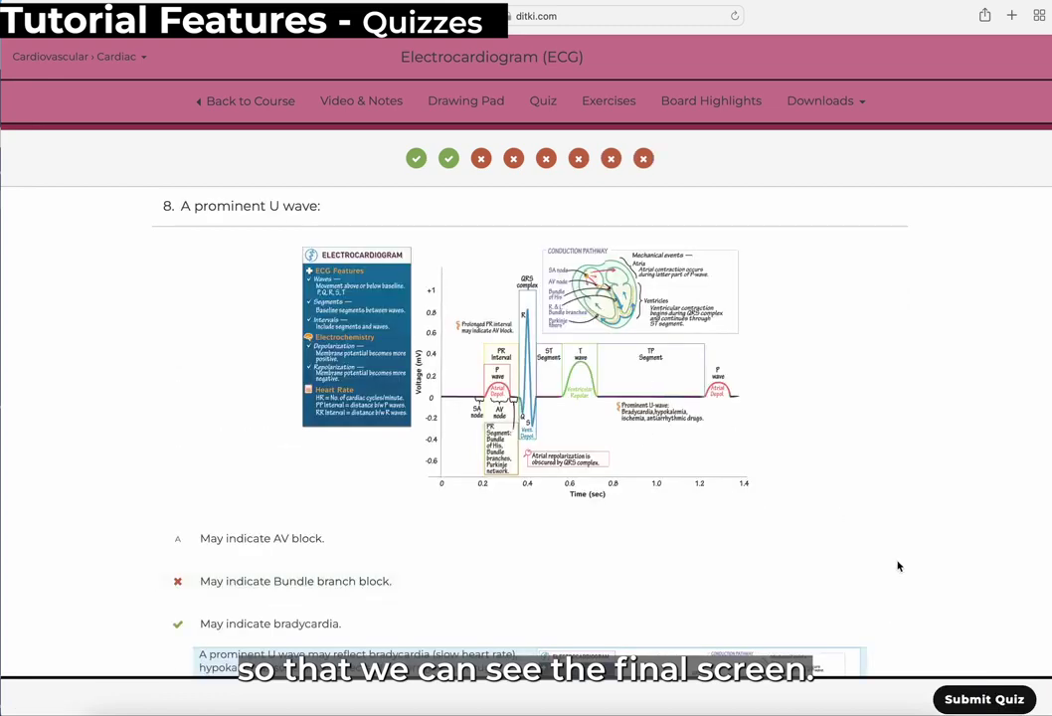
click(978, 700)
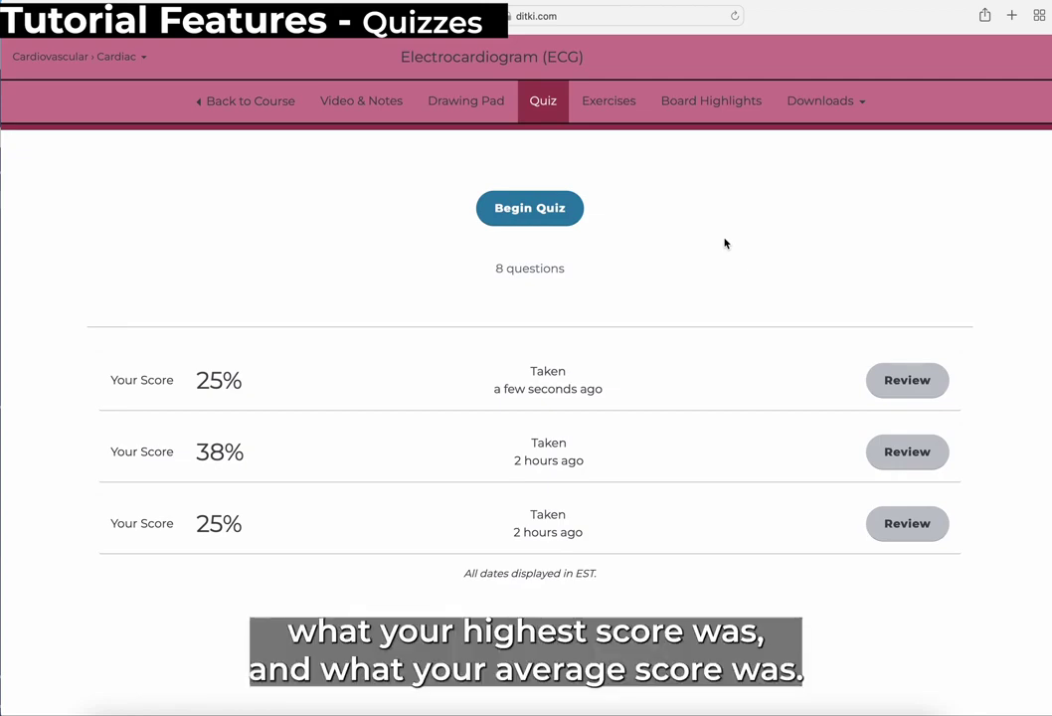
- Open exercise 8 on the cardiac muscle action potential and trace the red segment before the upstroke in black with the Pen tool
click(610, 109)
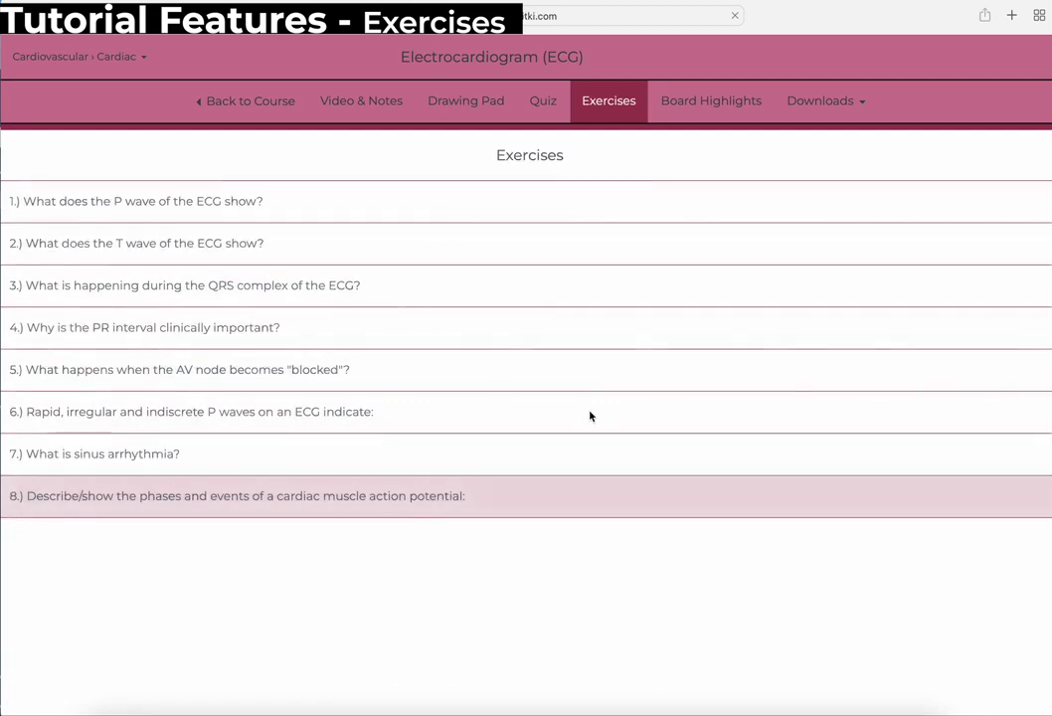
click(591, 495)
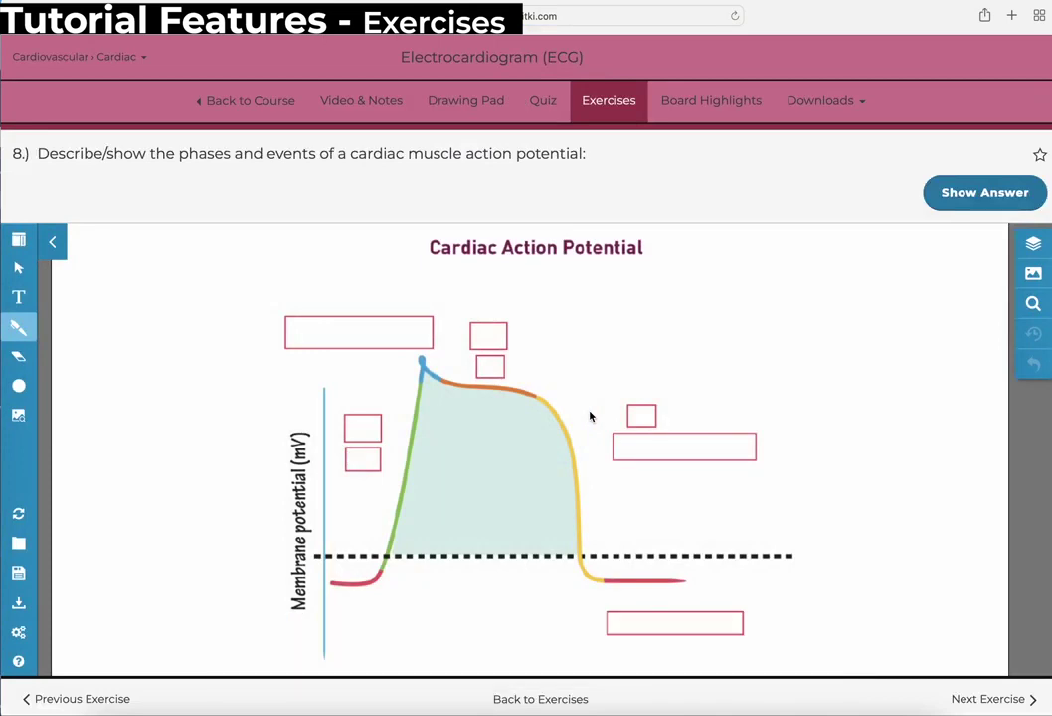
click(19, 327)
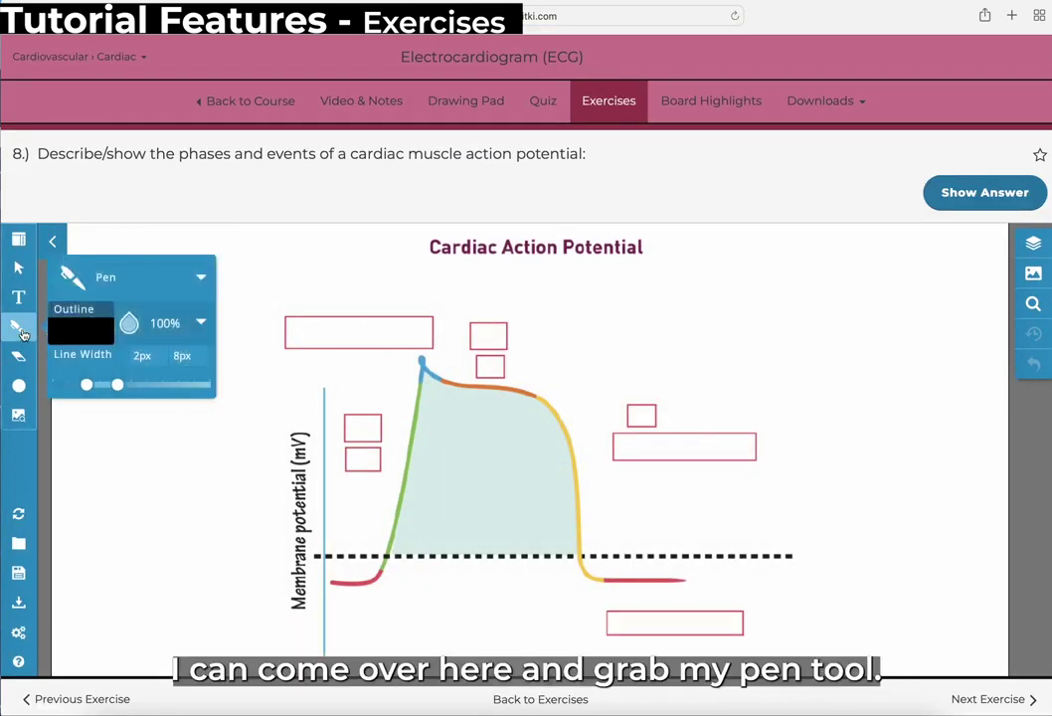
click(86, 331)
click(547, 356)
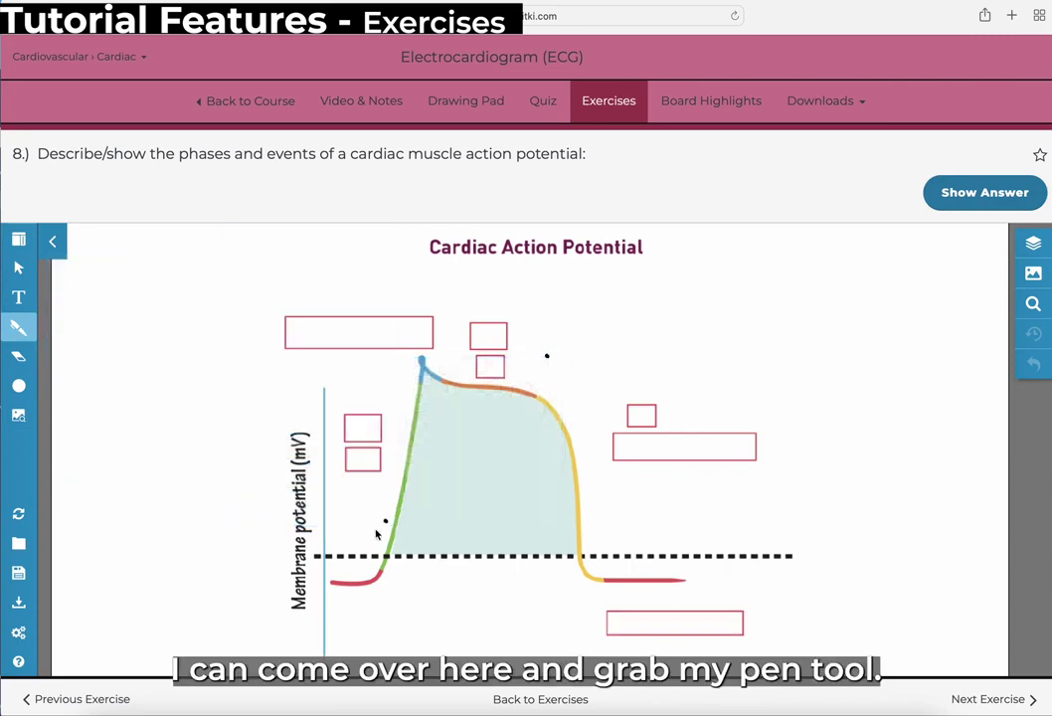
mouse_move(329, 583)
mouse_down()
mouse_move(372, 585)
mouse_move(389, 549)
mouse_up()
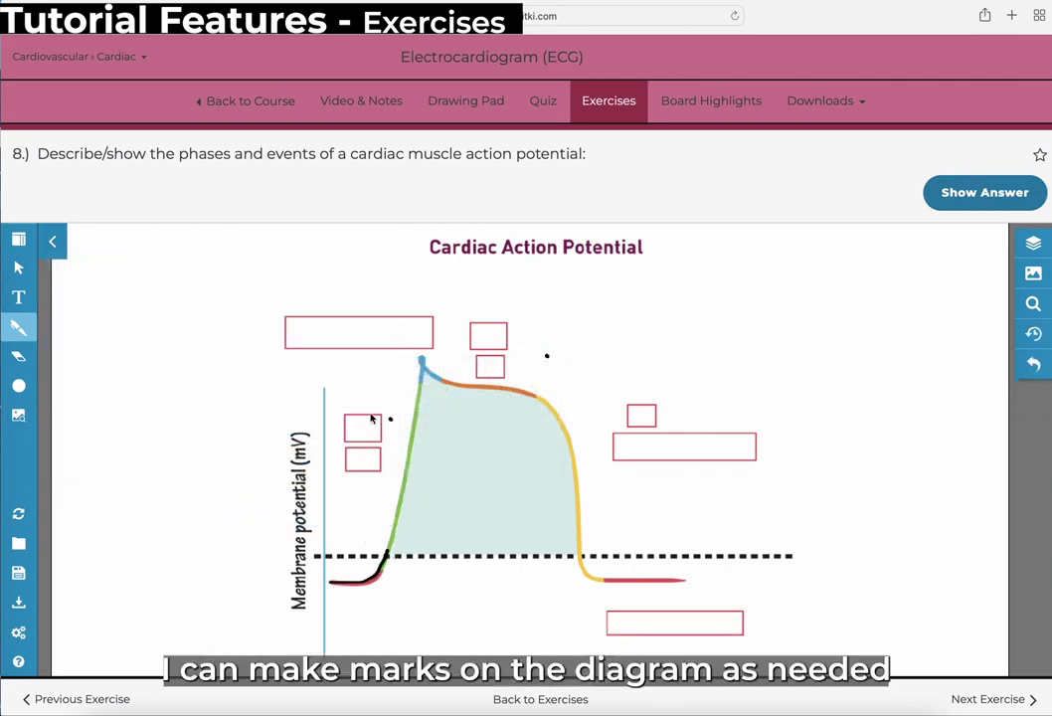
- Place the labels P wave above the large box, QRS Complex beside the voltage axis, SA node under the curve and ST Segment beyond it
click(19, 243)
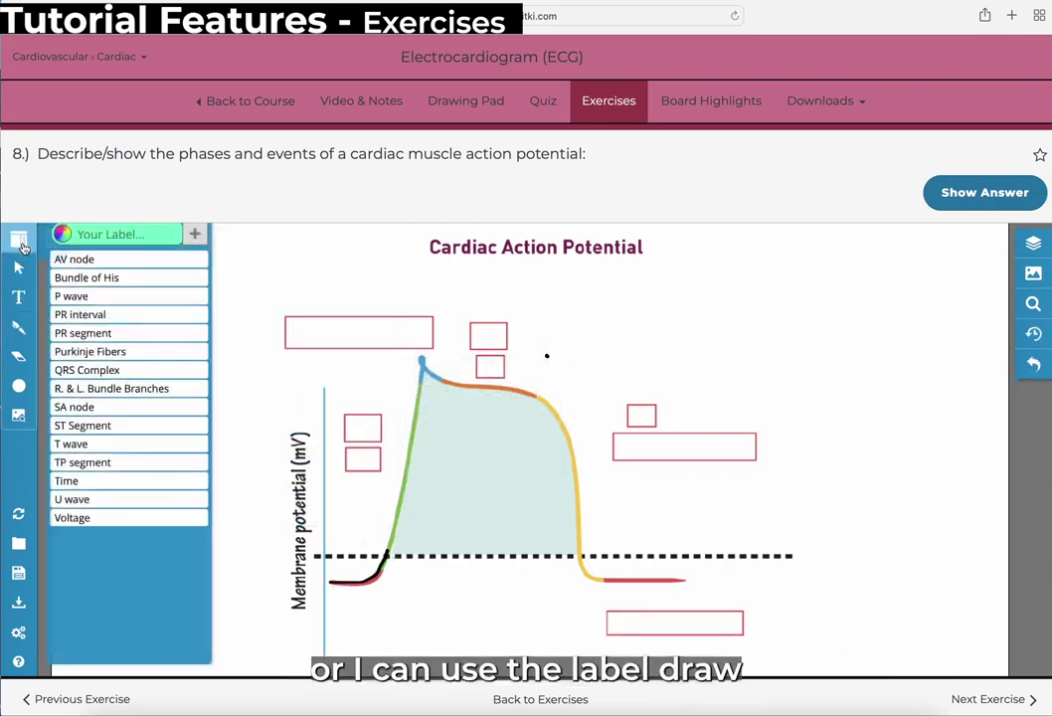
click(74, 296)
click(86, 370)
click(293, 434)
click(74, 407)
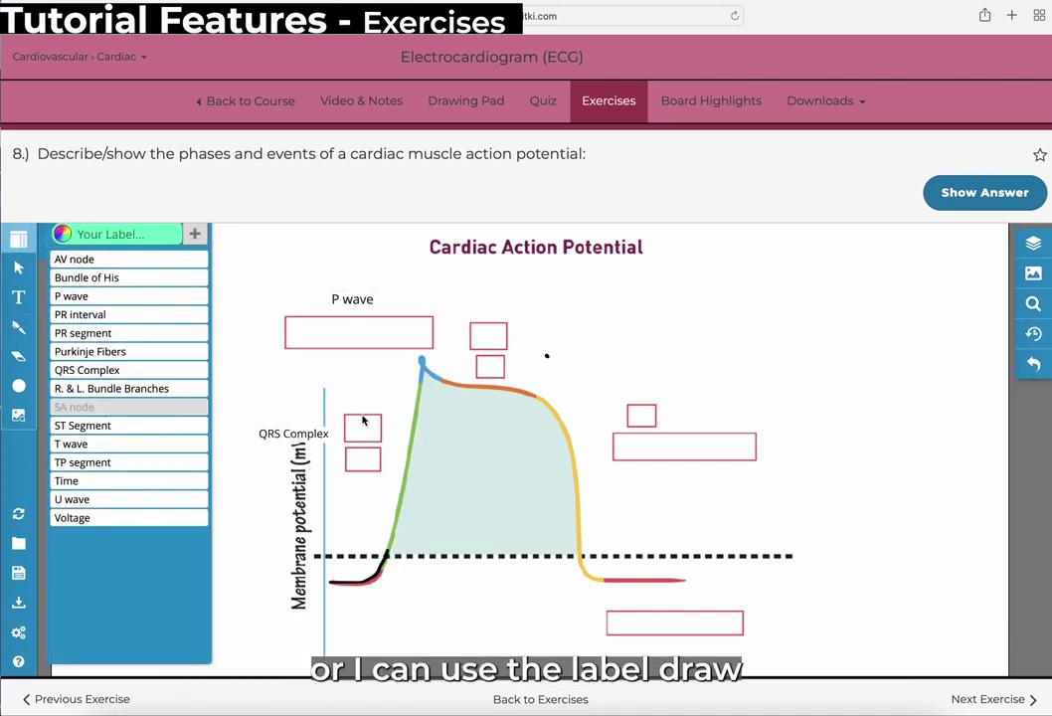
click(518, 434)
click(83, 425)
click(661, 408)
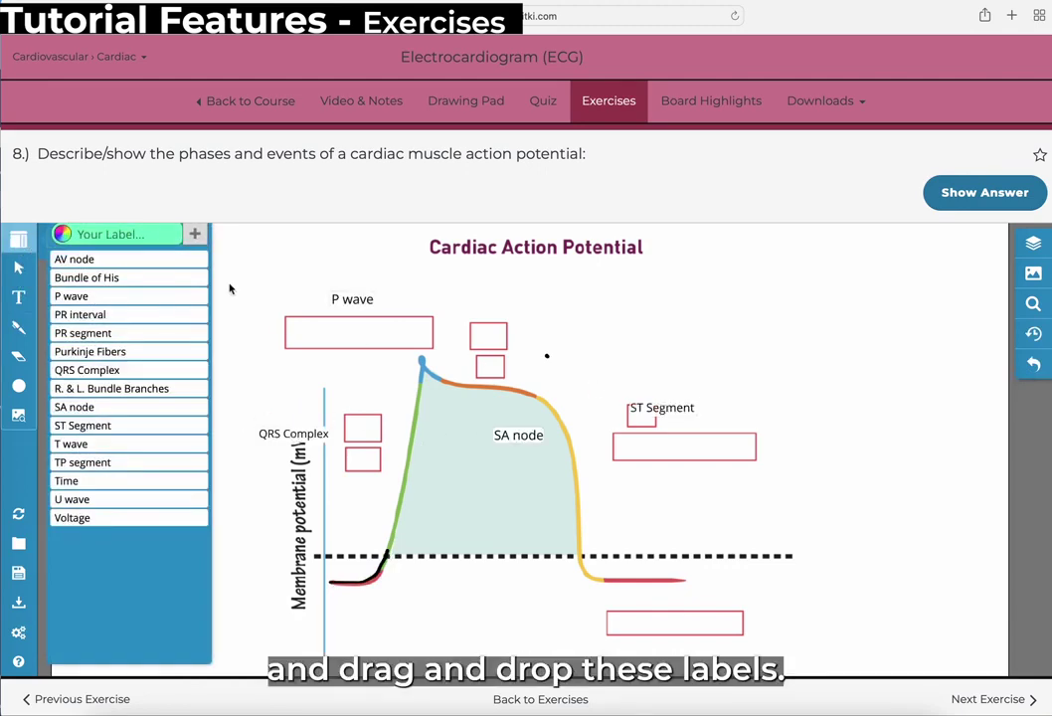
- Create a custom label reading "Make my own" and move it just above the ST Segment label
click(157, 234)
text(Make my own)
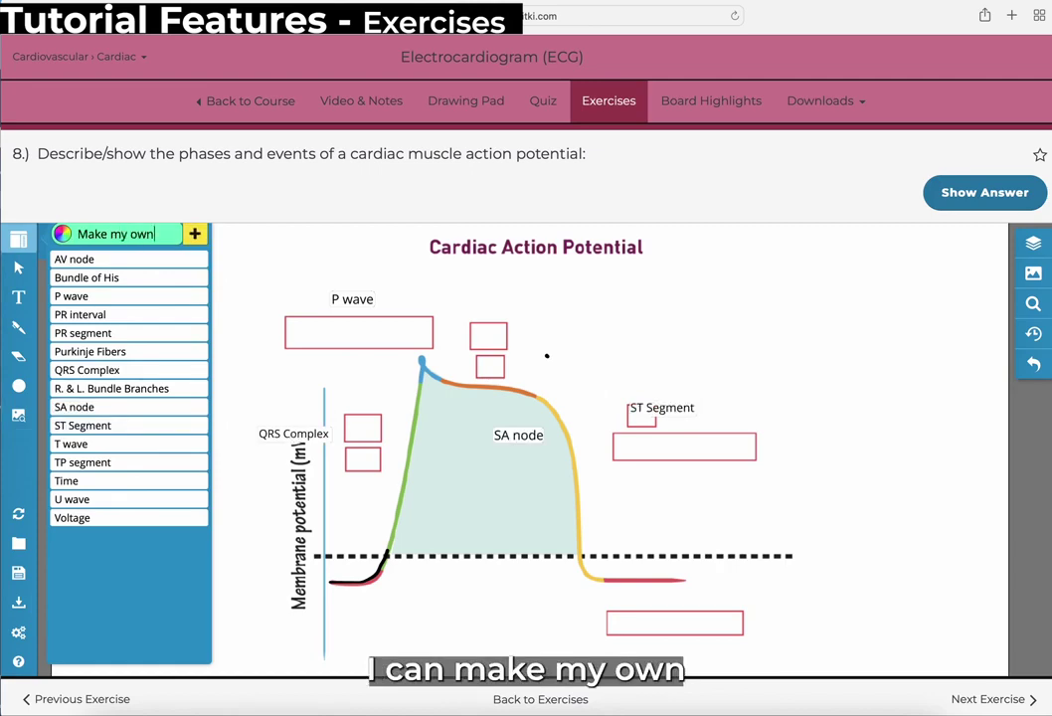
key(Return)
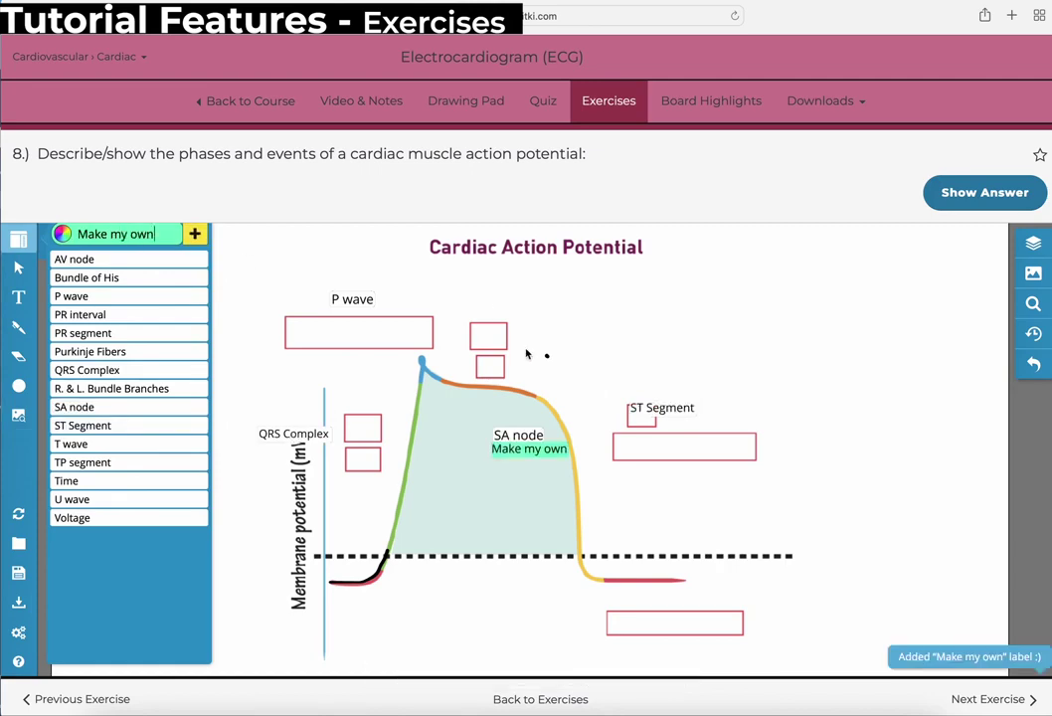
drag(526, 444, 652, 383)
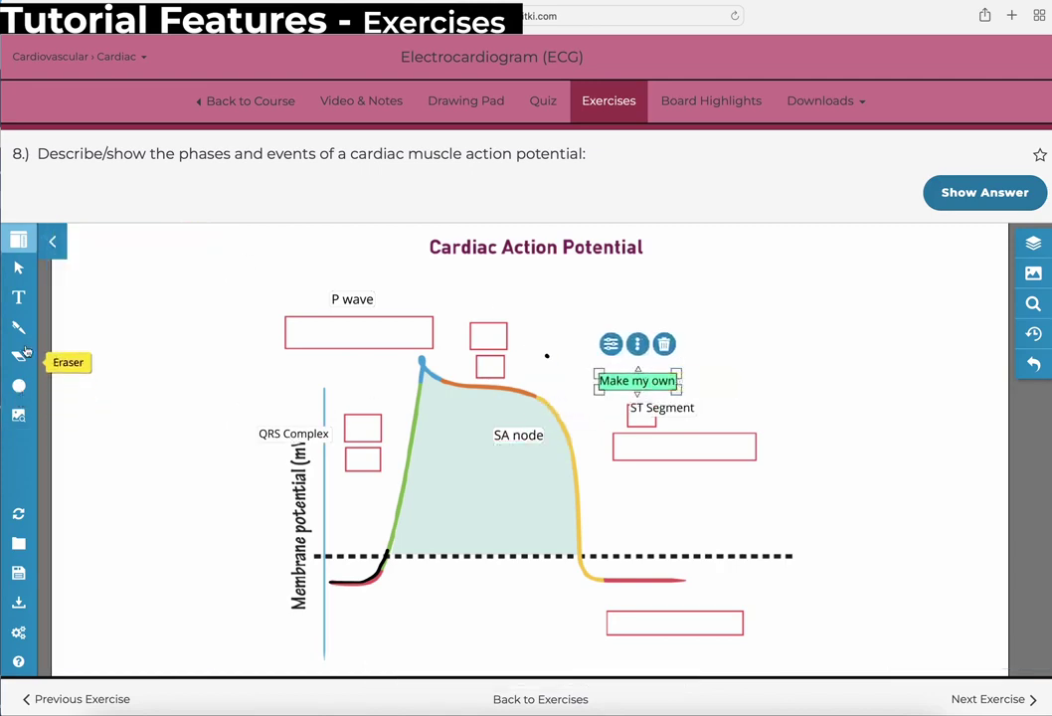
- Add a text box reading "More notes" and move it above the "Make my own" label beside the curve
click(18, 296)
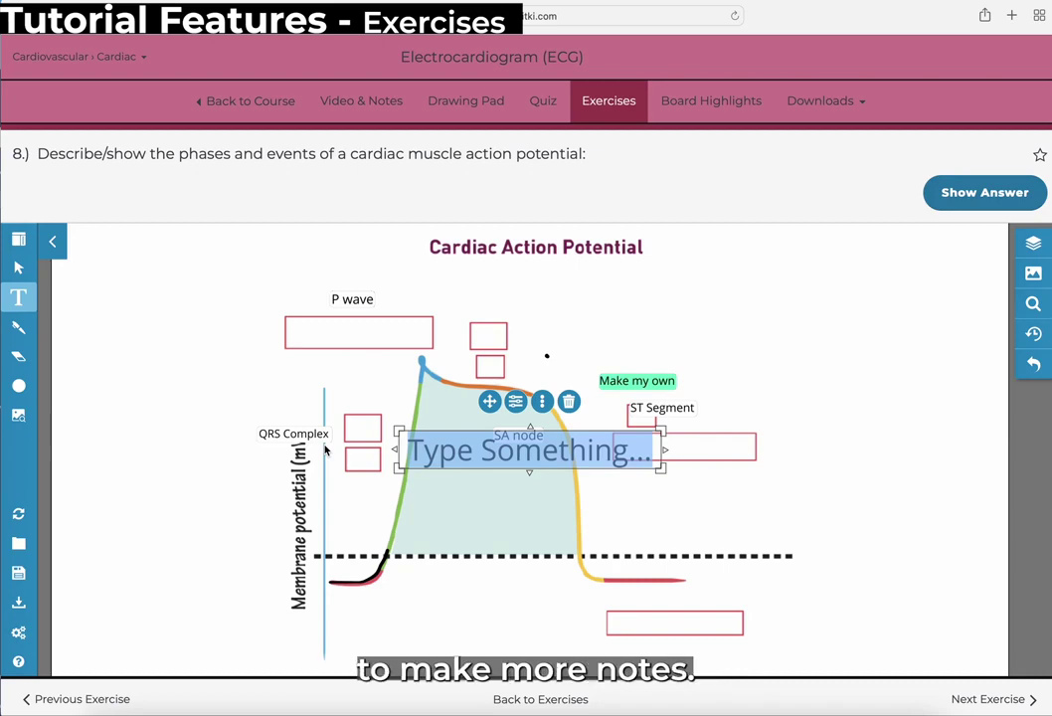
text(More notes)
key(Return)
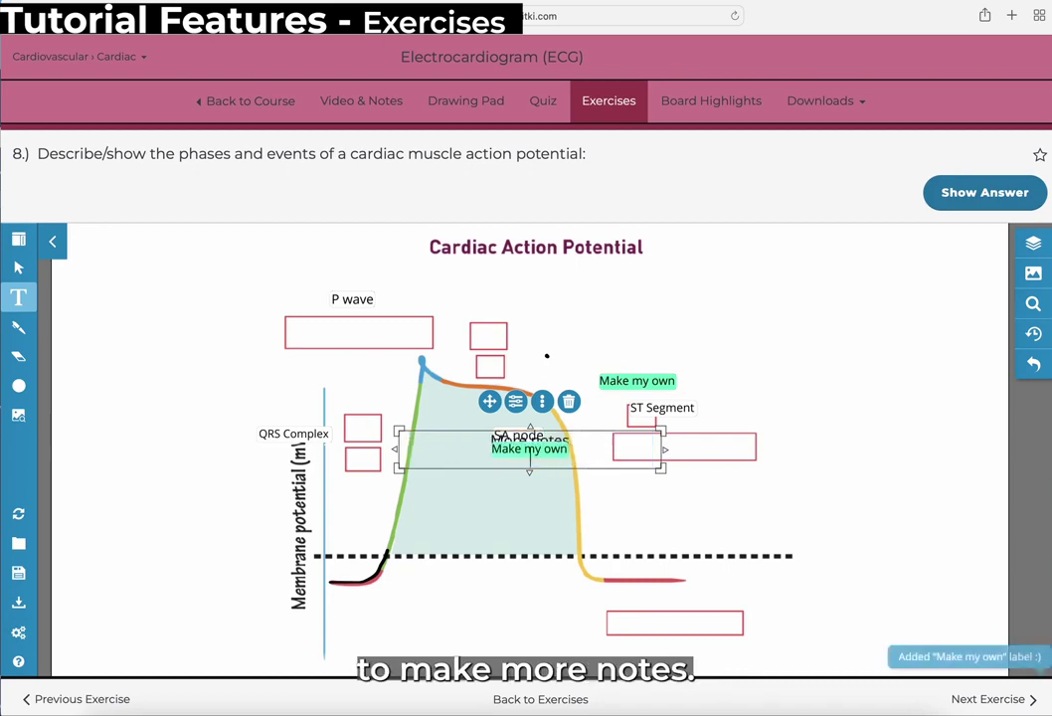
click(577, 359)
click(568, 438)
drag(568, 438, 715, 299)
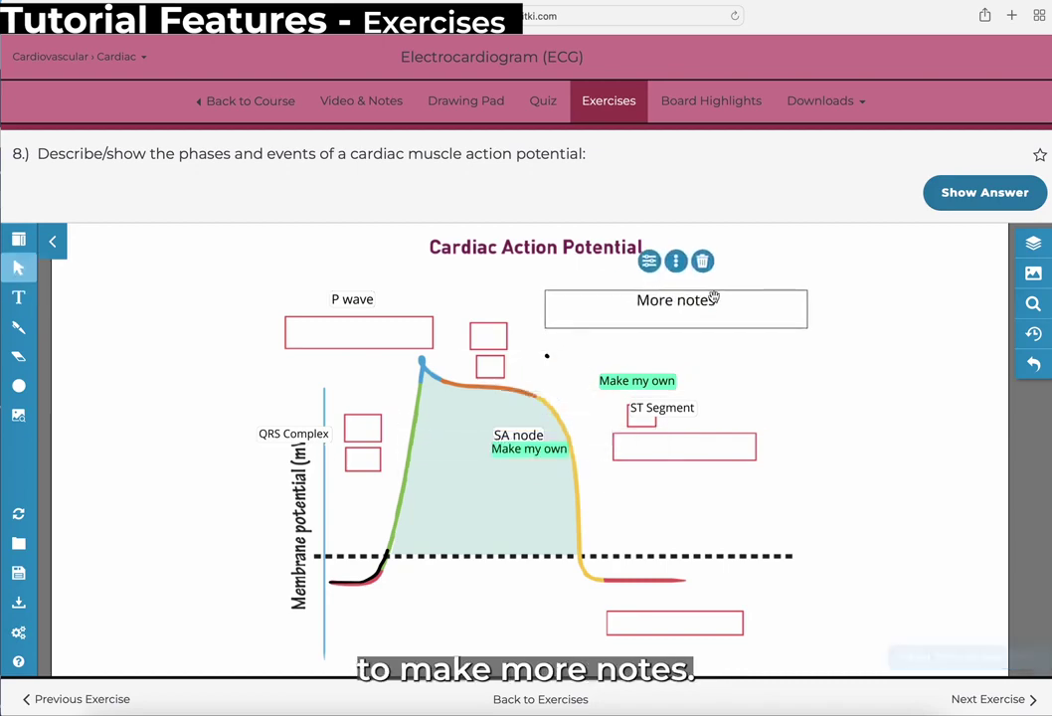
click(836, 382)
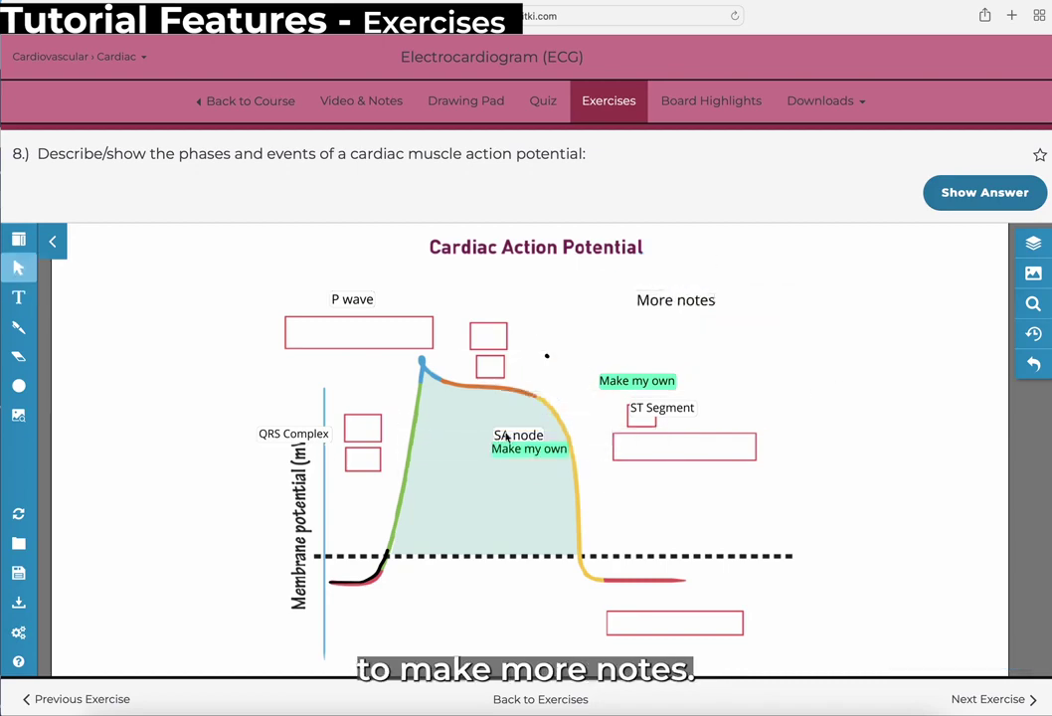
- Show the answer to exercise 8 and return to the list of exercises
click(19, 575)
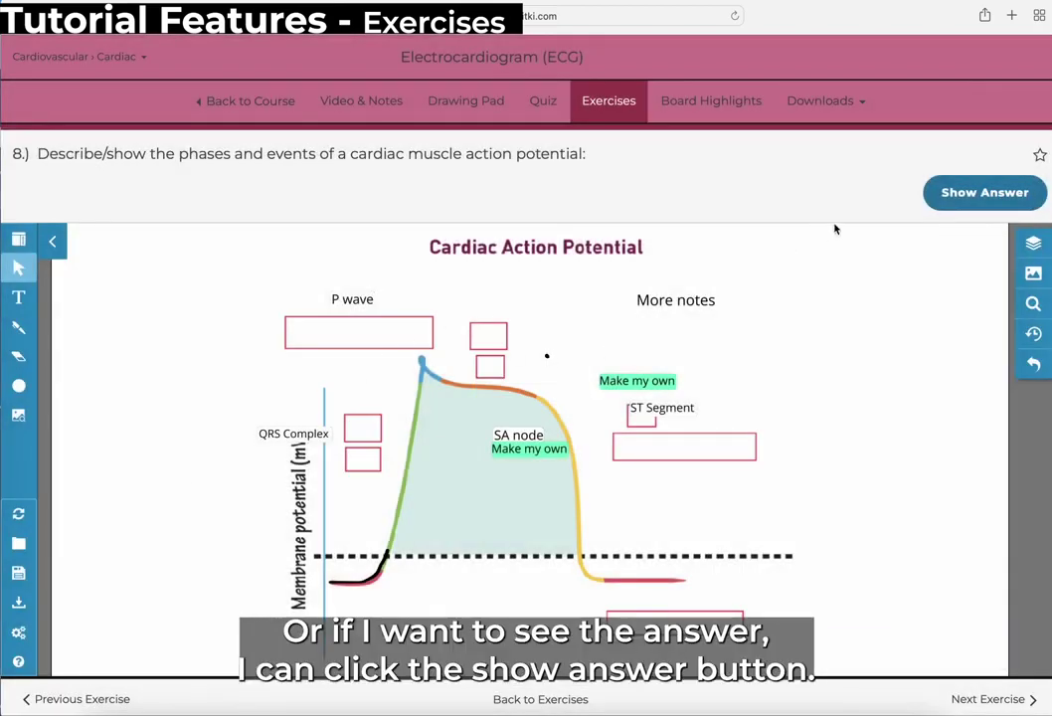
click(988, 197)
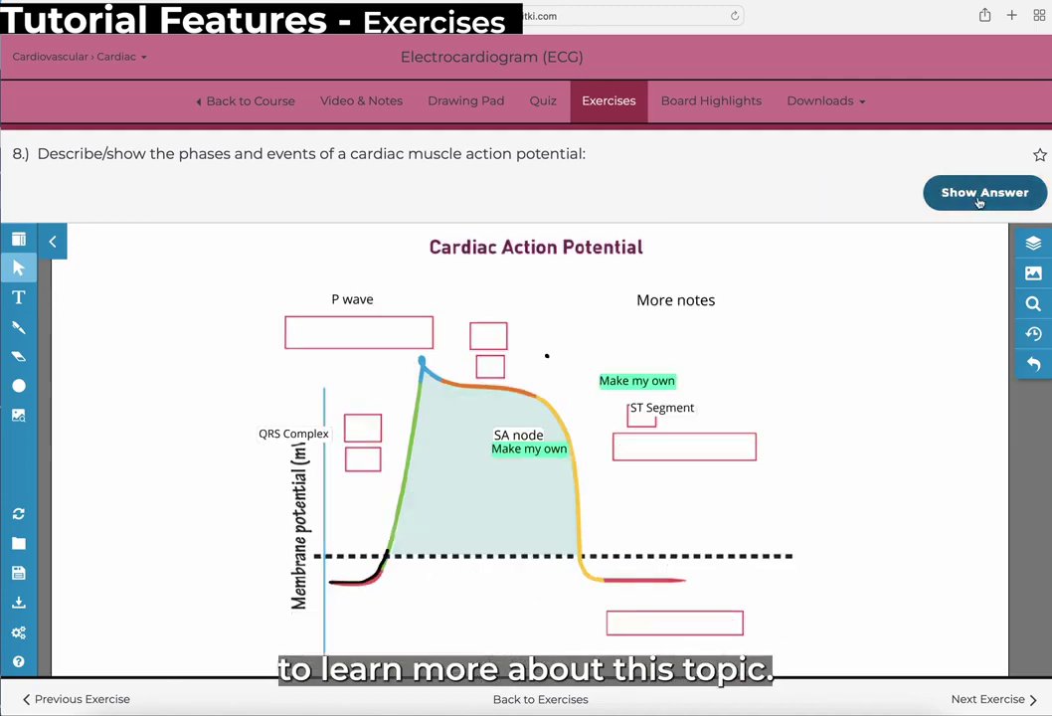
click(606, 104)
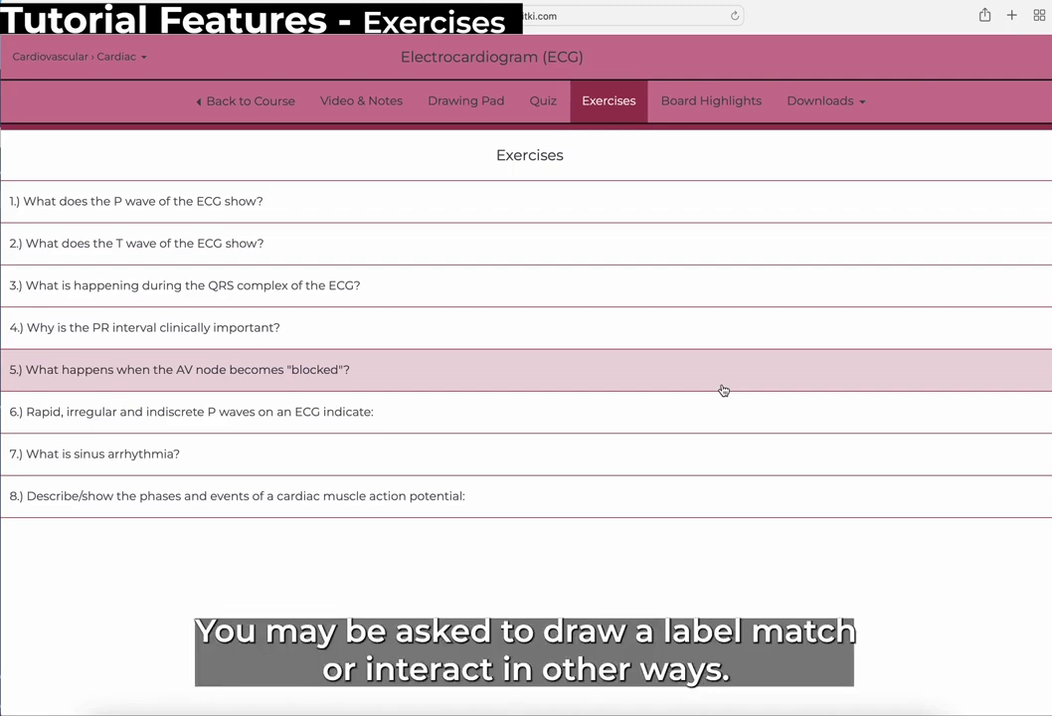
- View the tutorial's board highlights for the PANCE exam and return to the Physiology course page
click(702, 105)
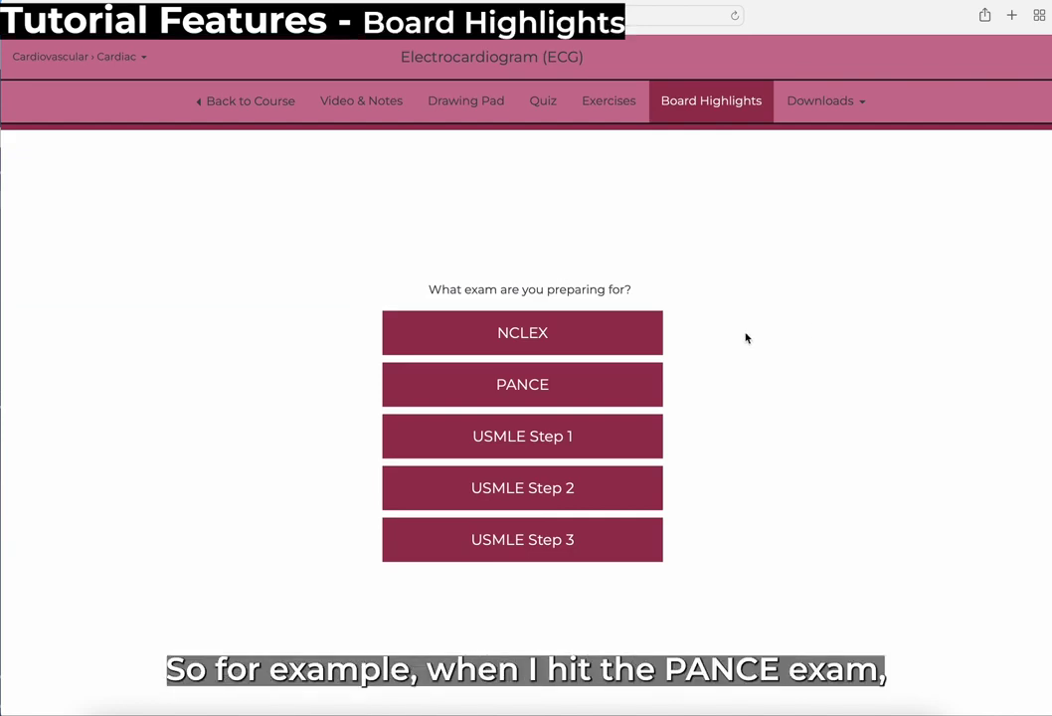
click(549, 384)
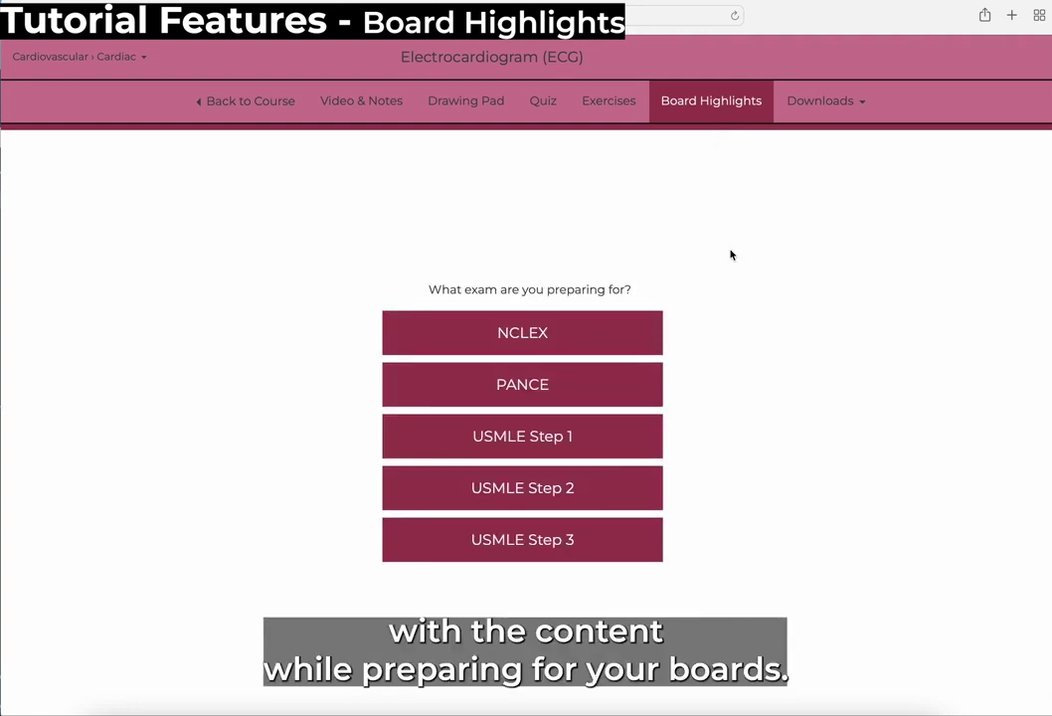
click(250, 103)
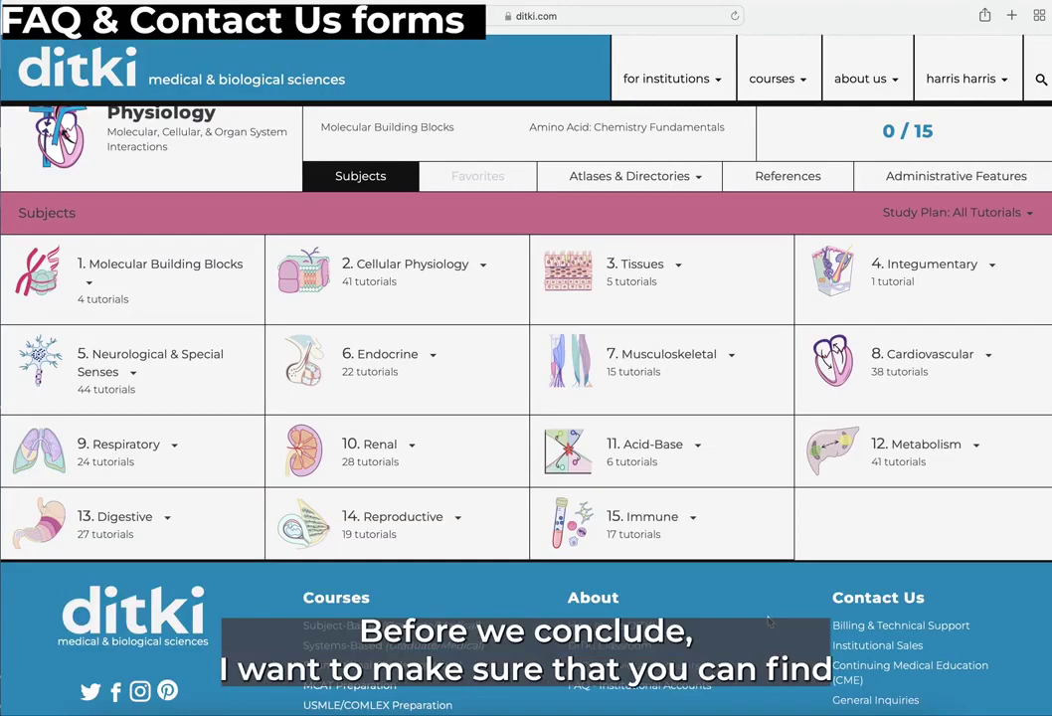
- Look through the FAQ topics for individual accounts and open the General Inquiries contact page
scroll(767, 621, down, 2)
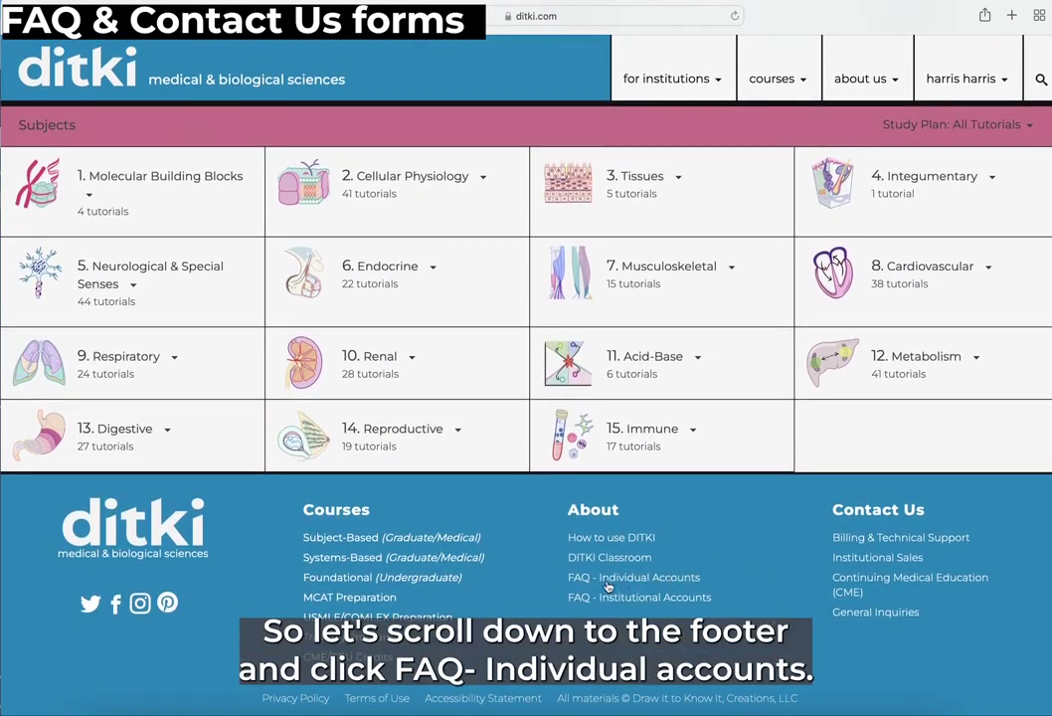
click(606, 579)
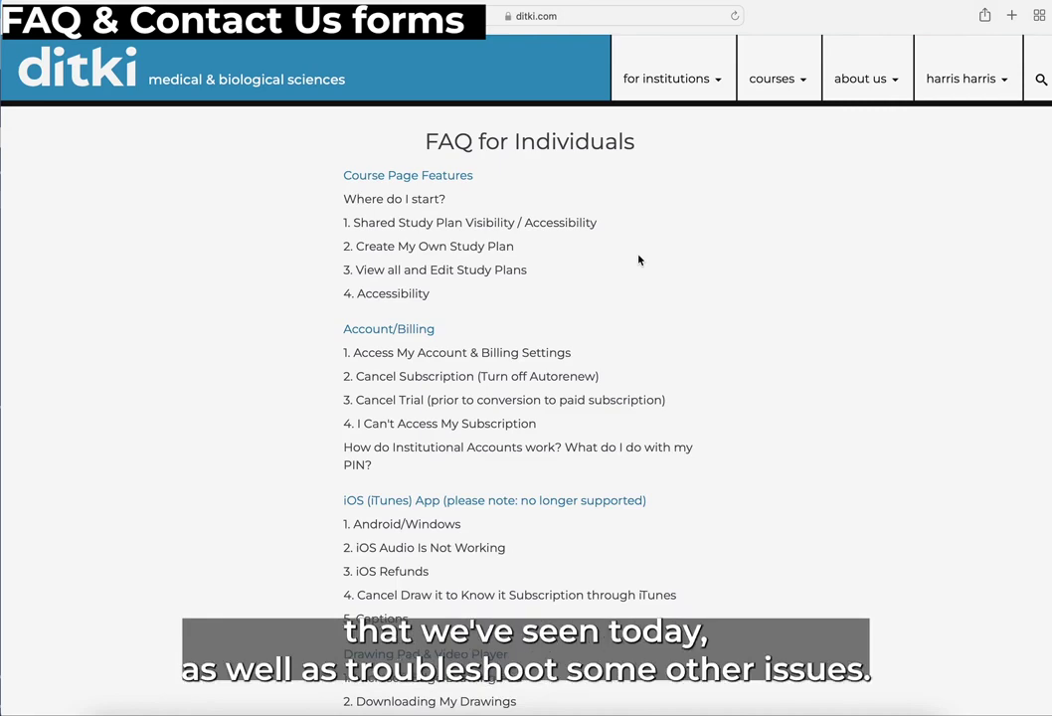
scroll(638, 259, down, 5)
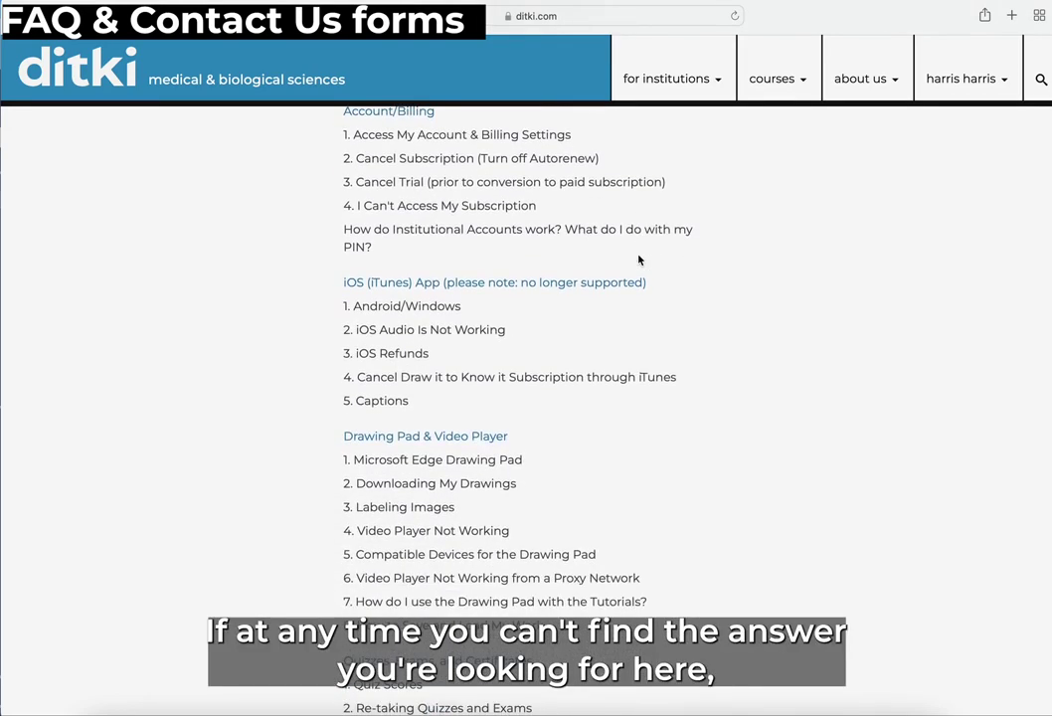
scroll(638, 260, down, 10)
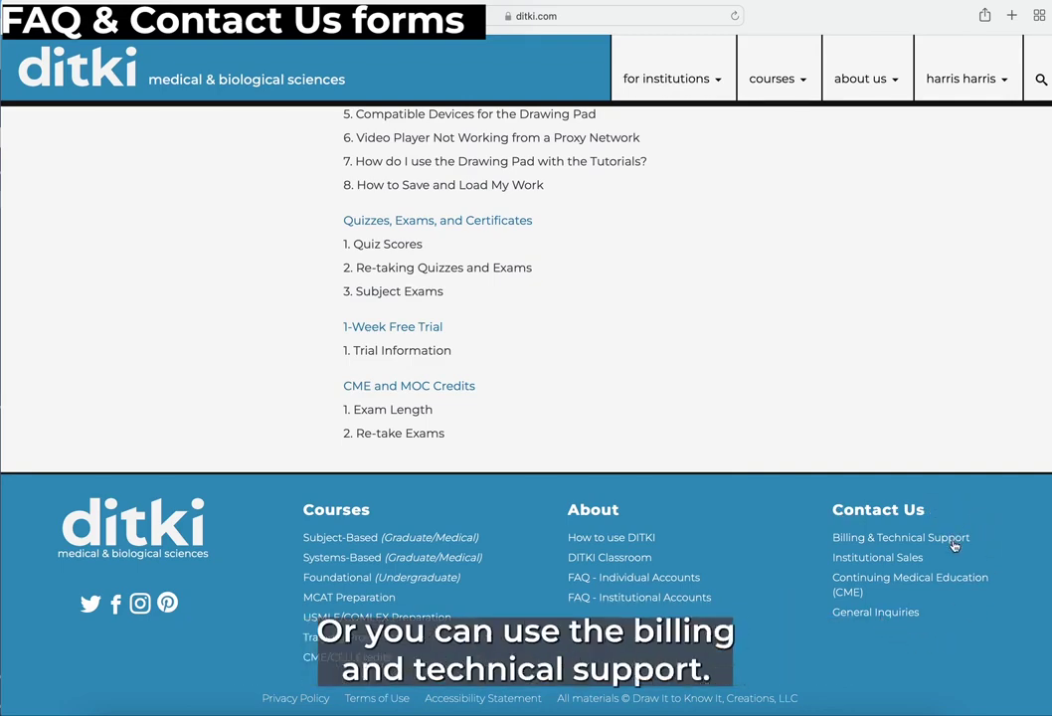
click(879, 622)
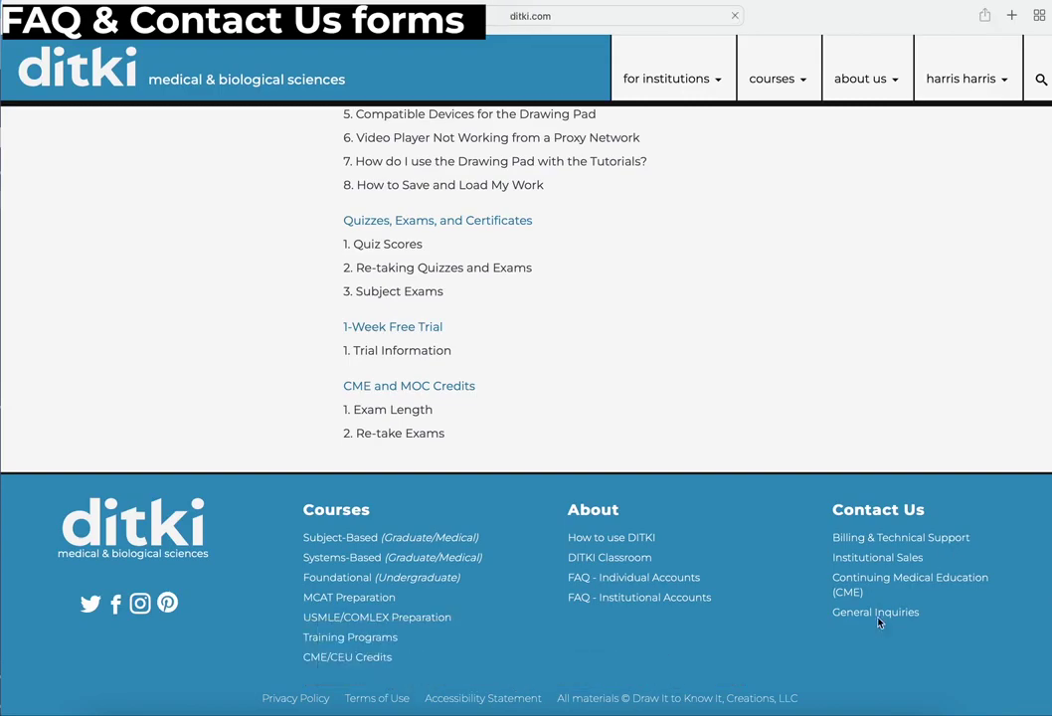